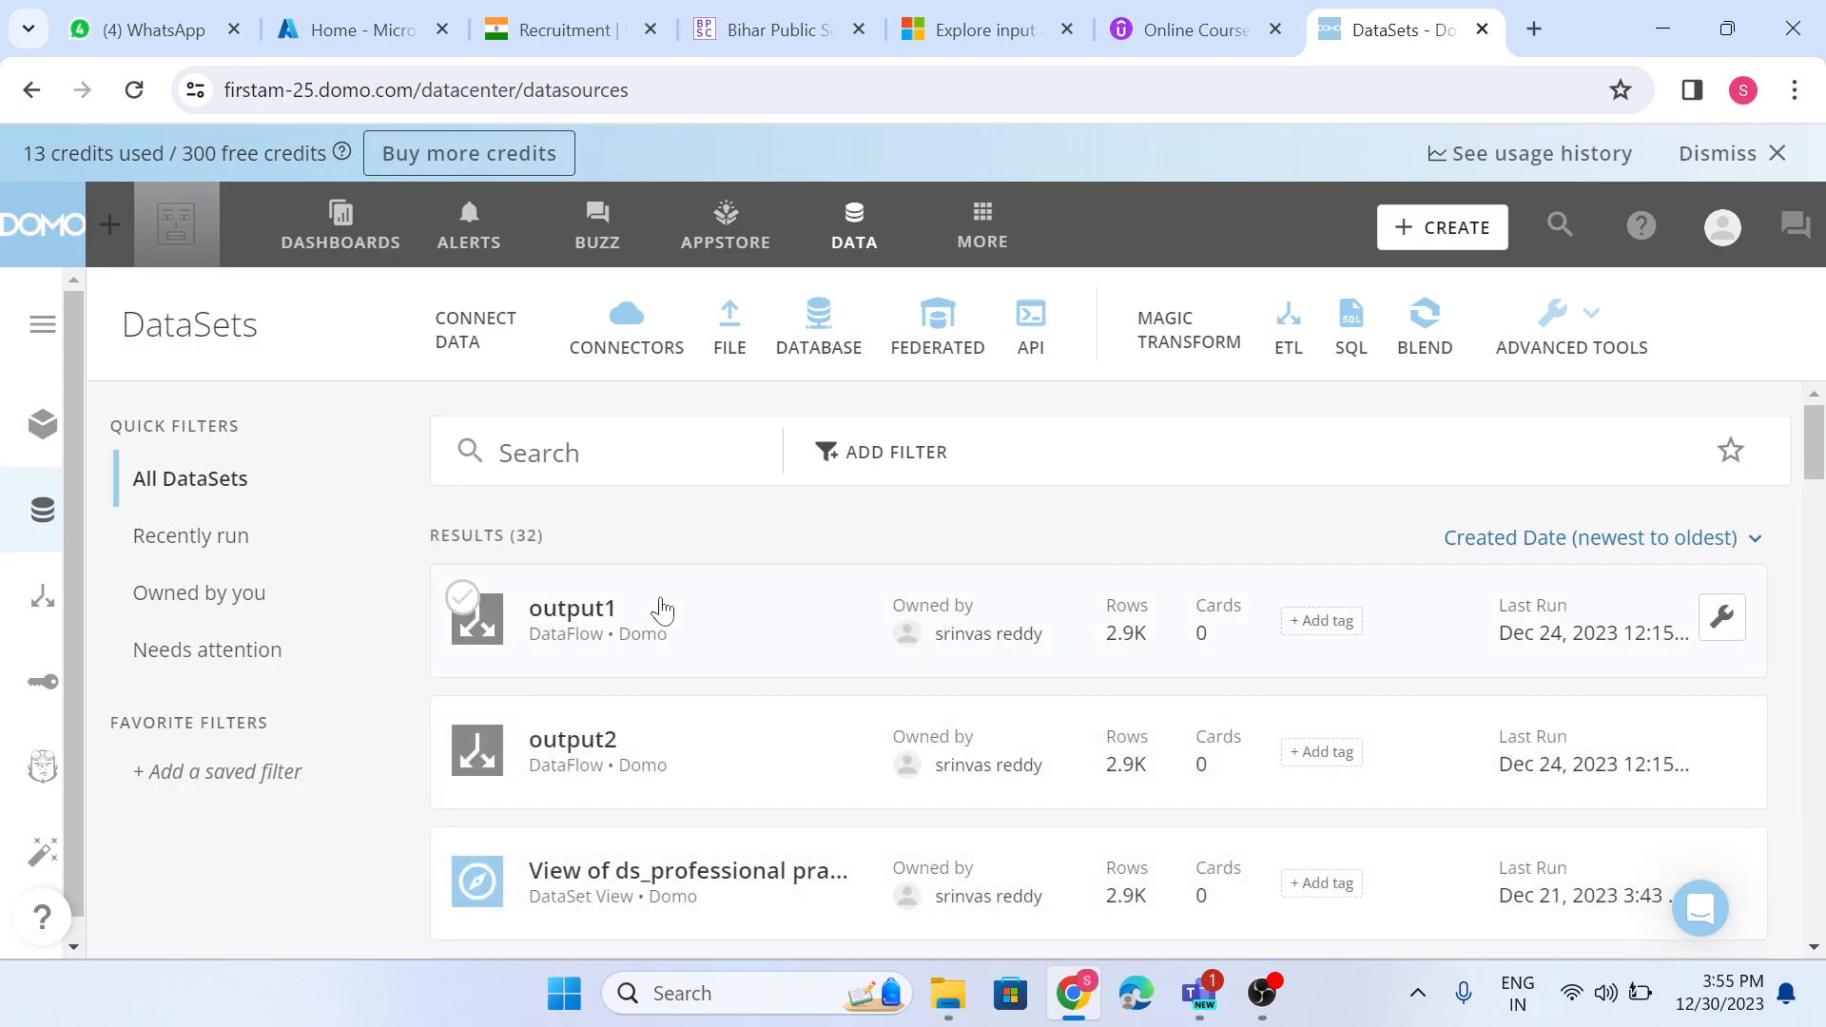
- Try to create a new alert on the pivot in domo dataset
scroll(660, 609, down, 5)
scroll(665, 665, down, 2)
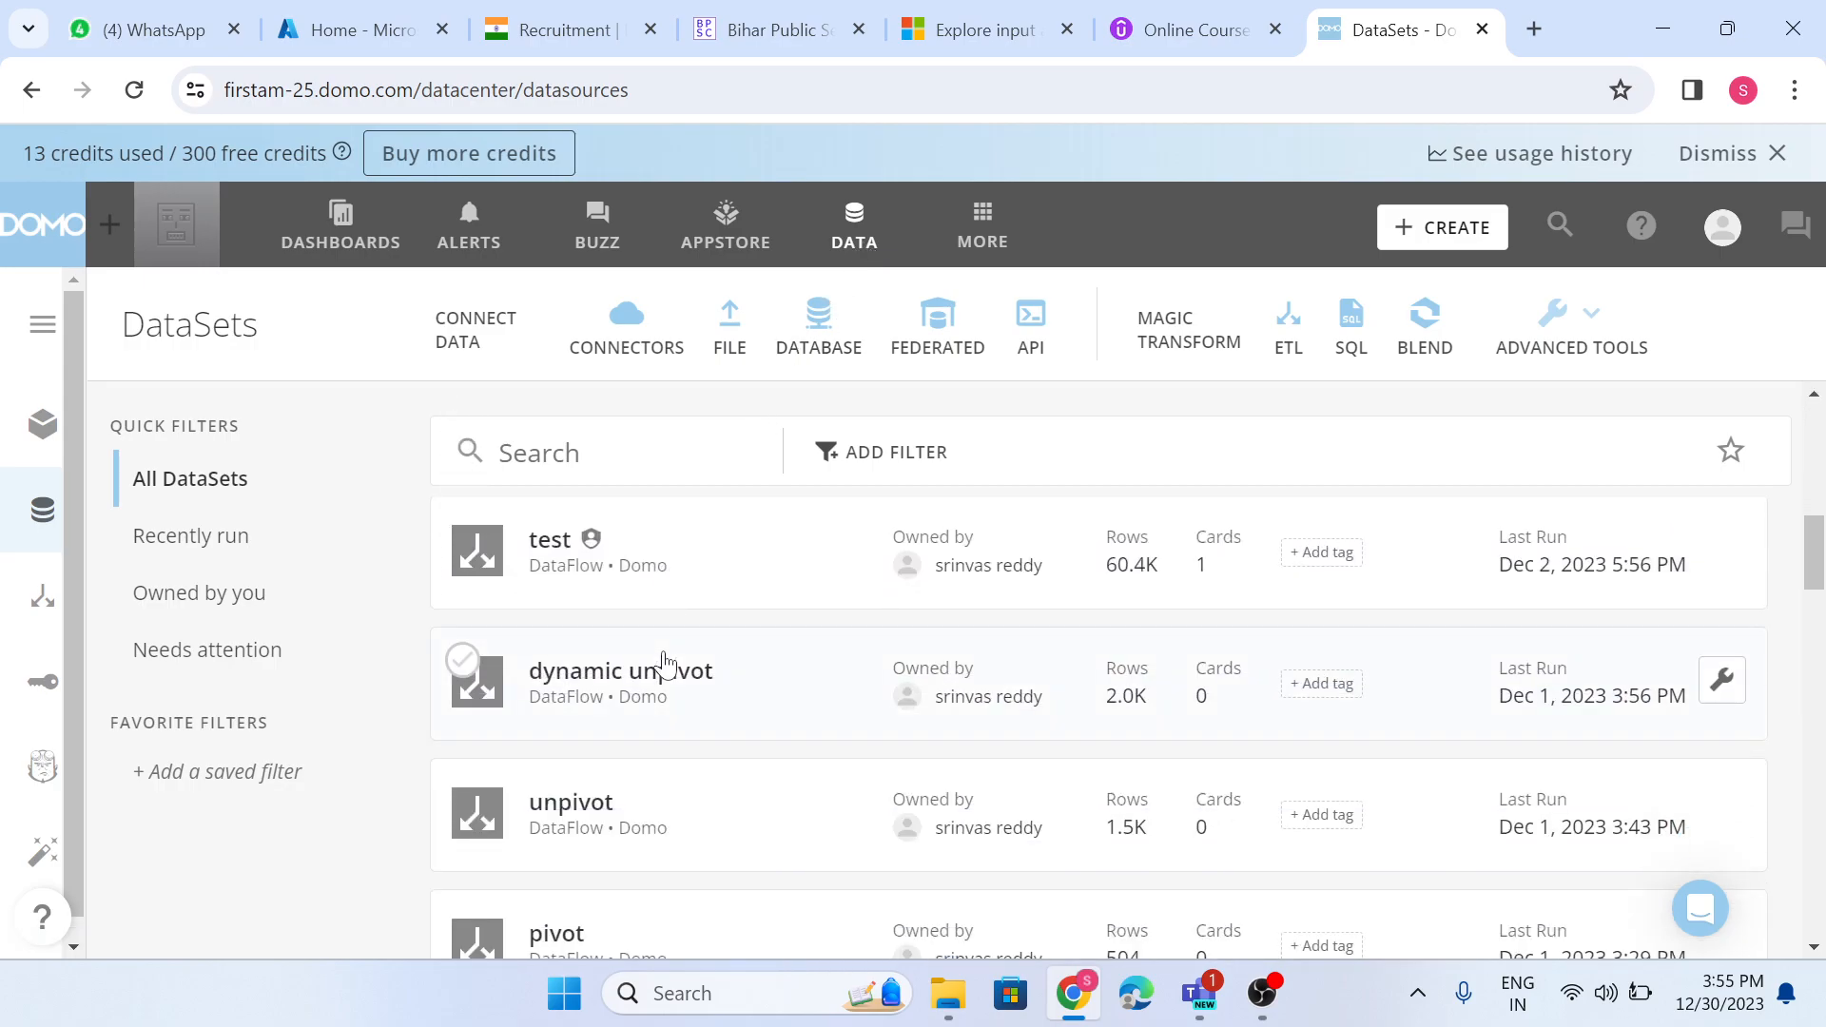
scroll(666, 665, up, 6)
click(856, 243)
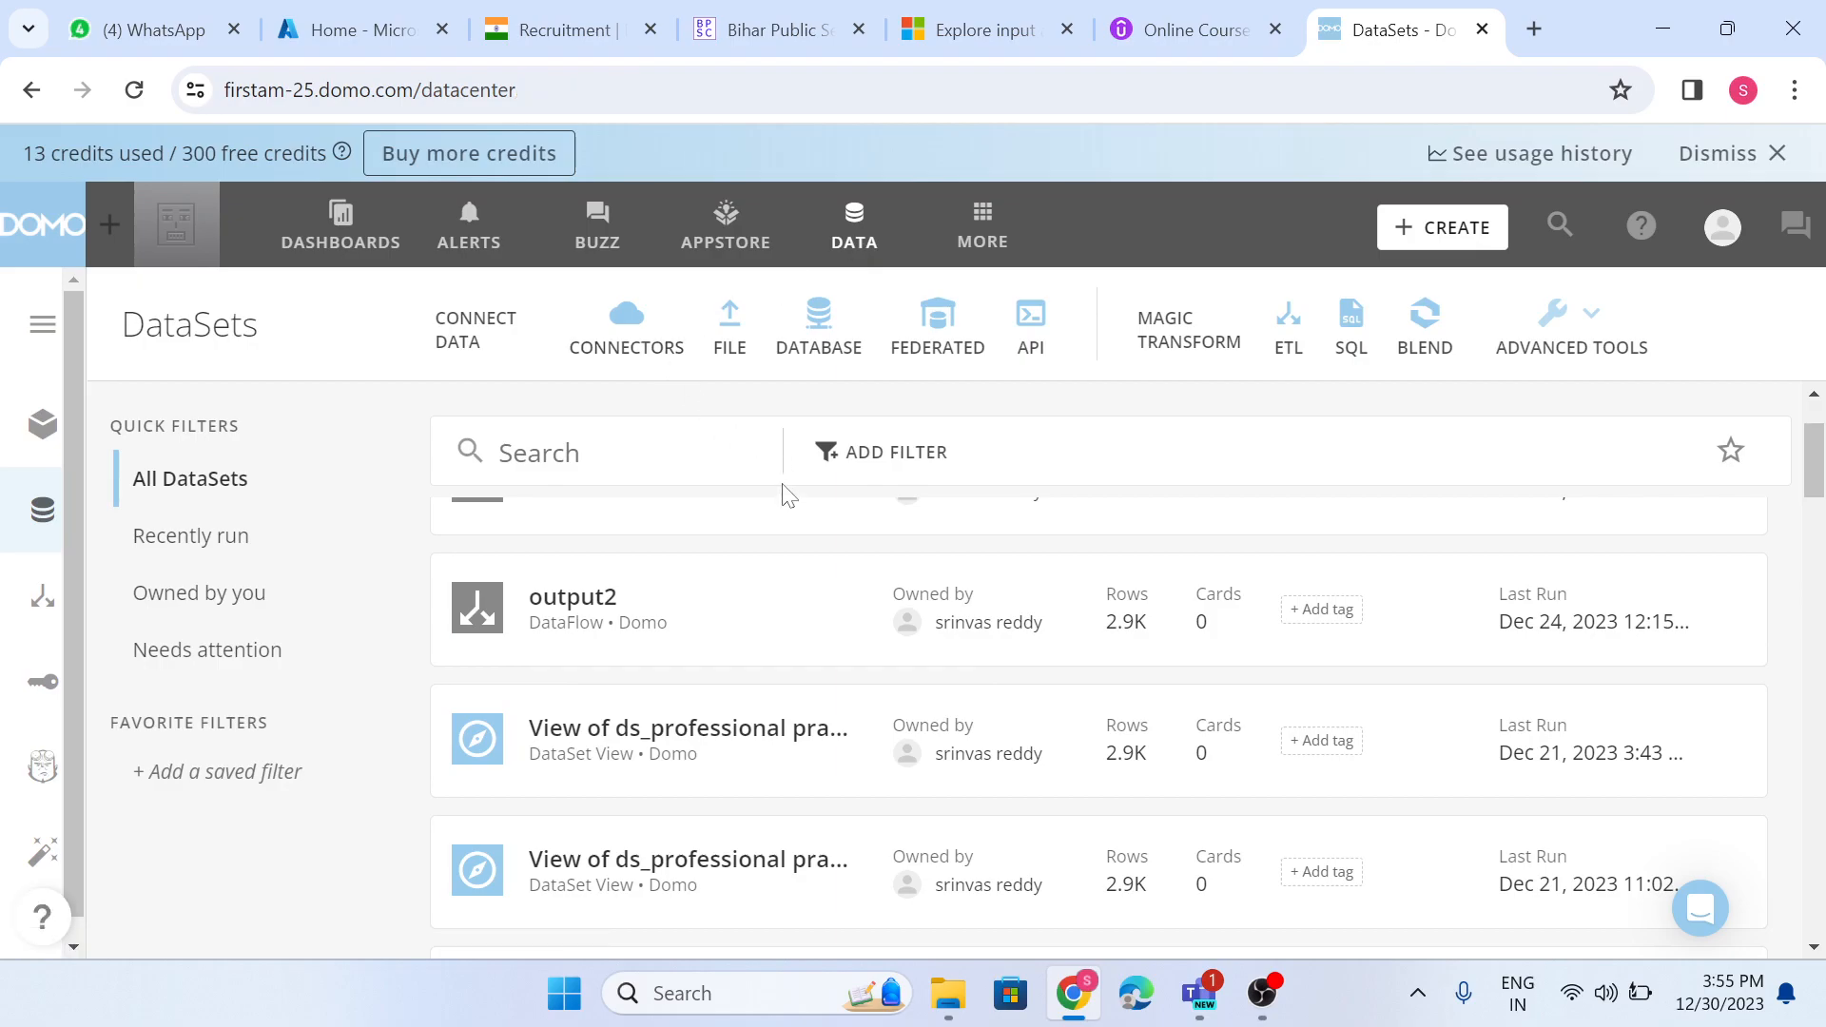
scroll(695, 580, up, 2)
scroll(705, 571, down, 7)
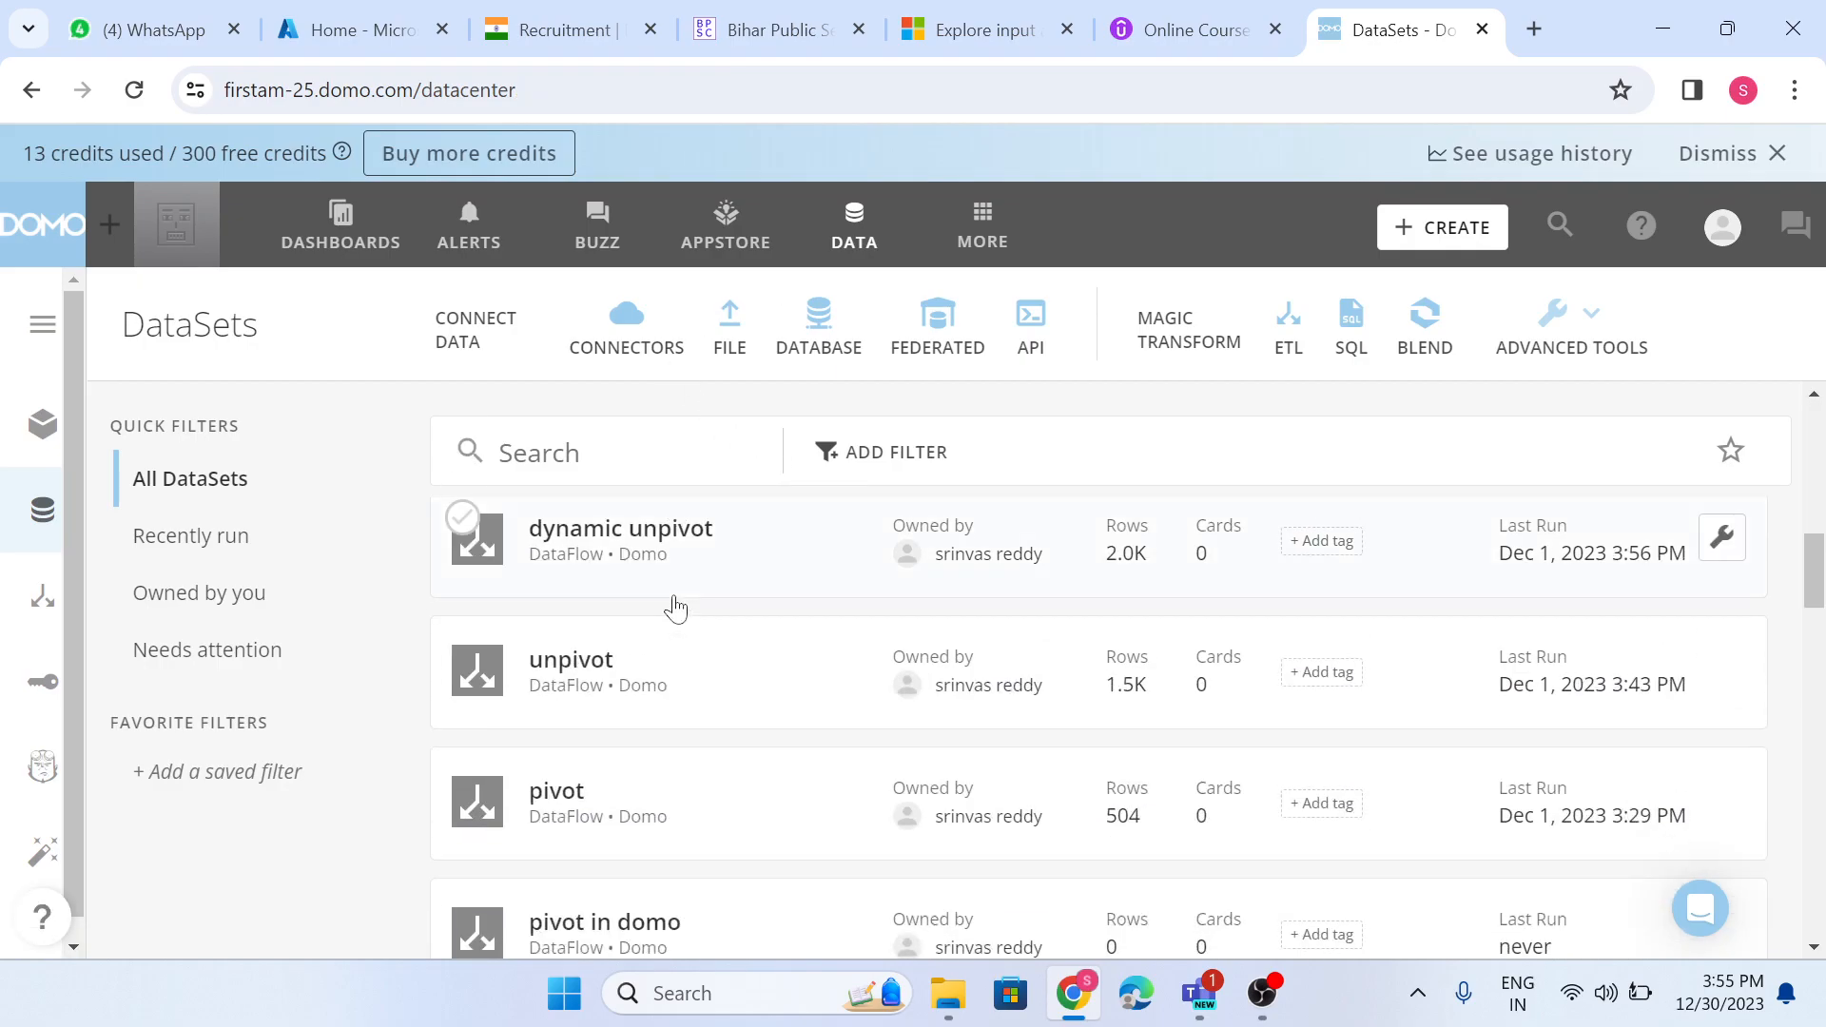
scroll(676, 609, down, 2)
scroll(697, 725, down, 2)
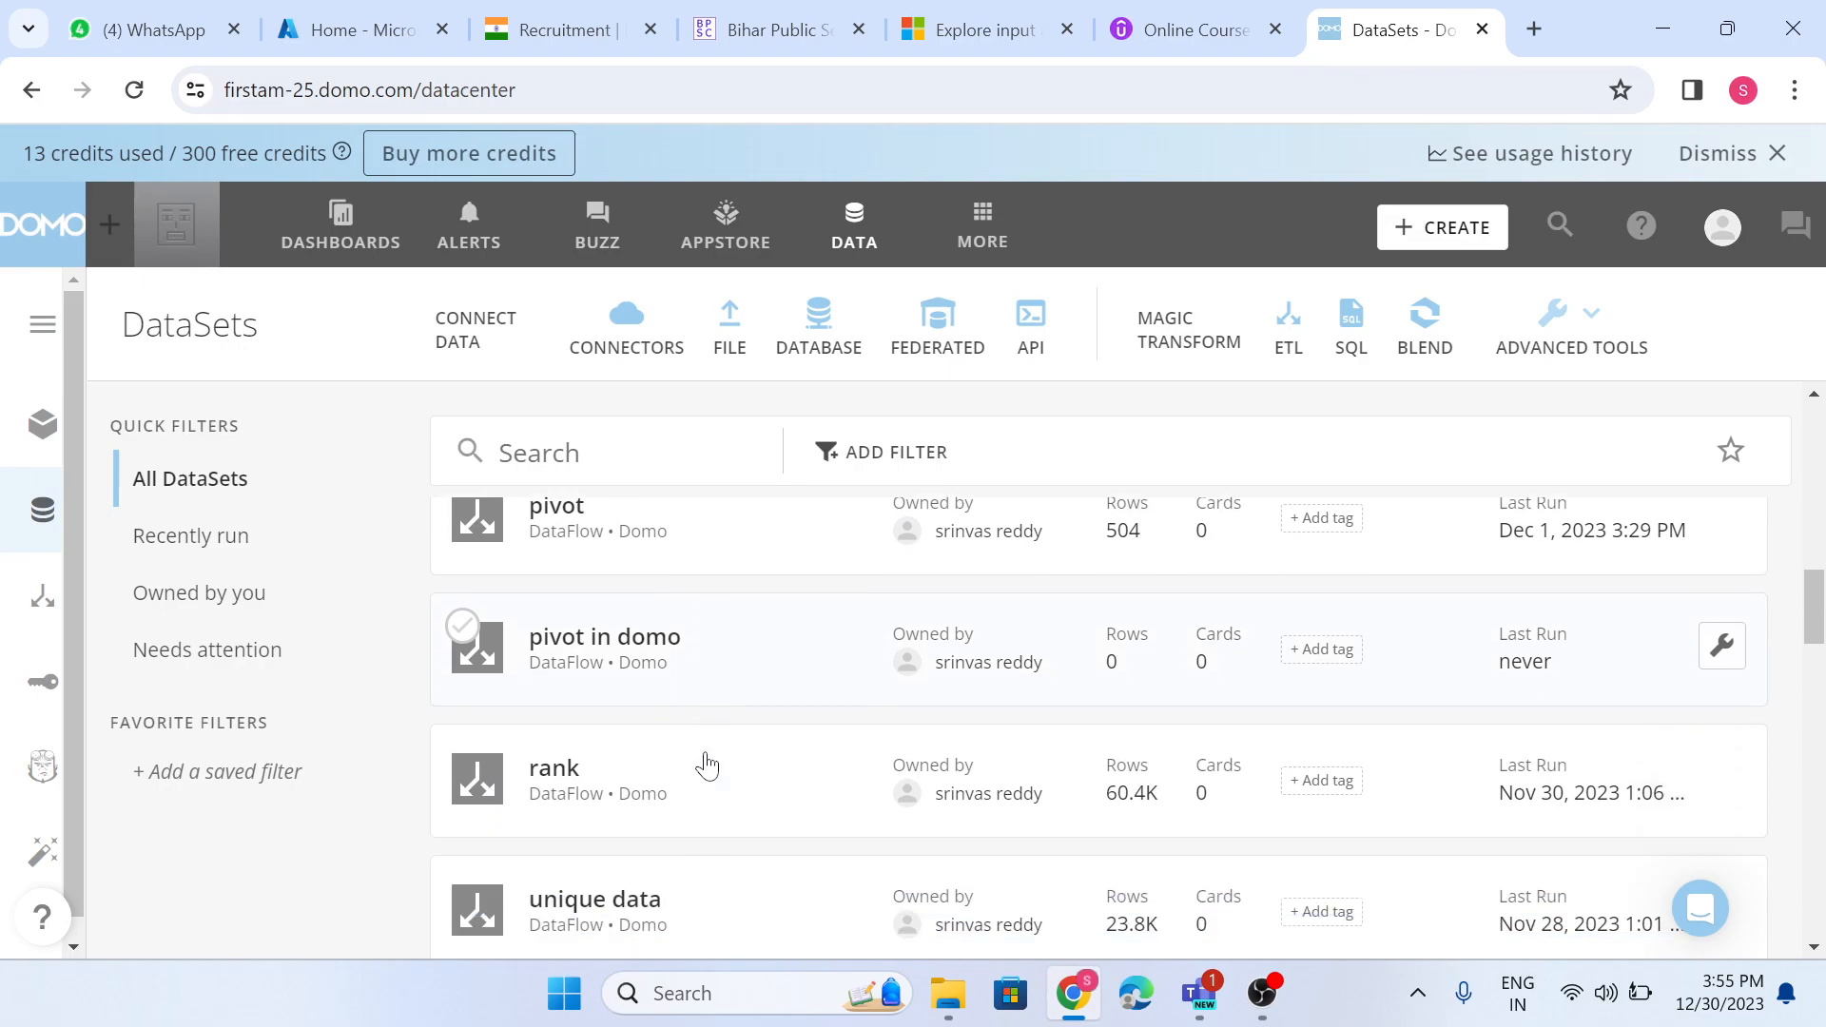
click(711, 677)
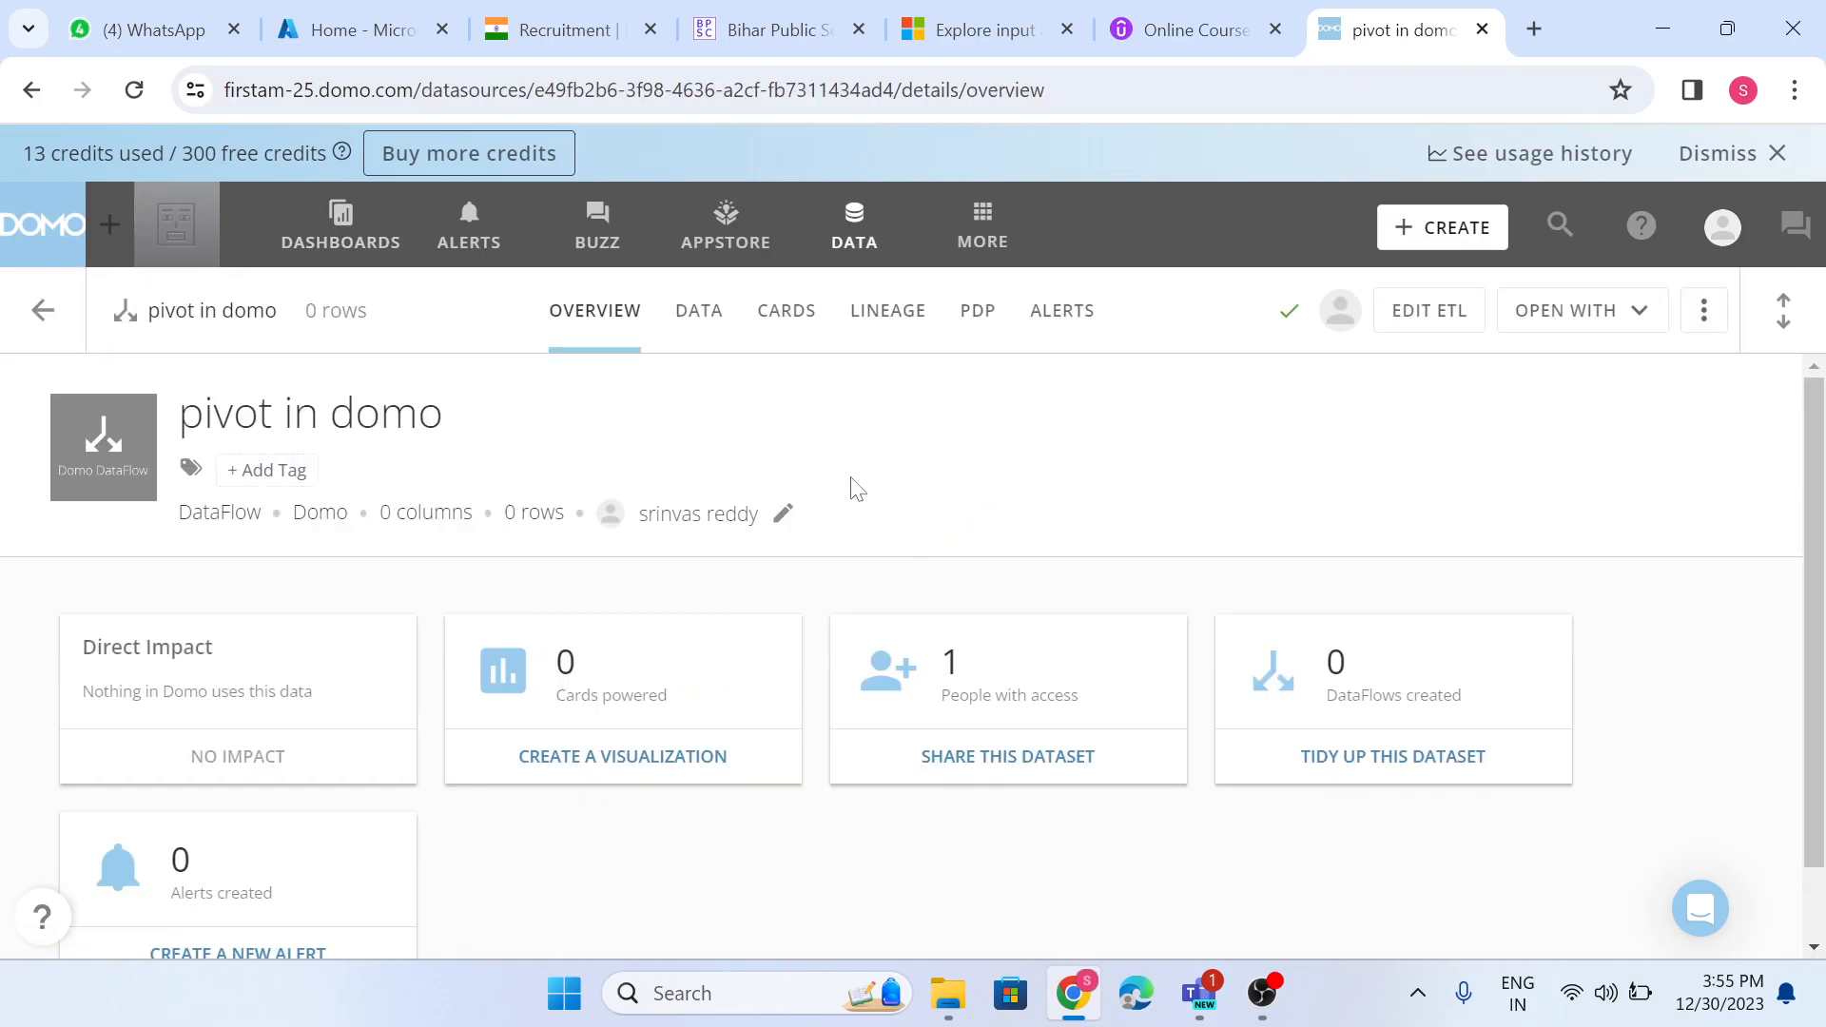
click(1069, 321)
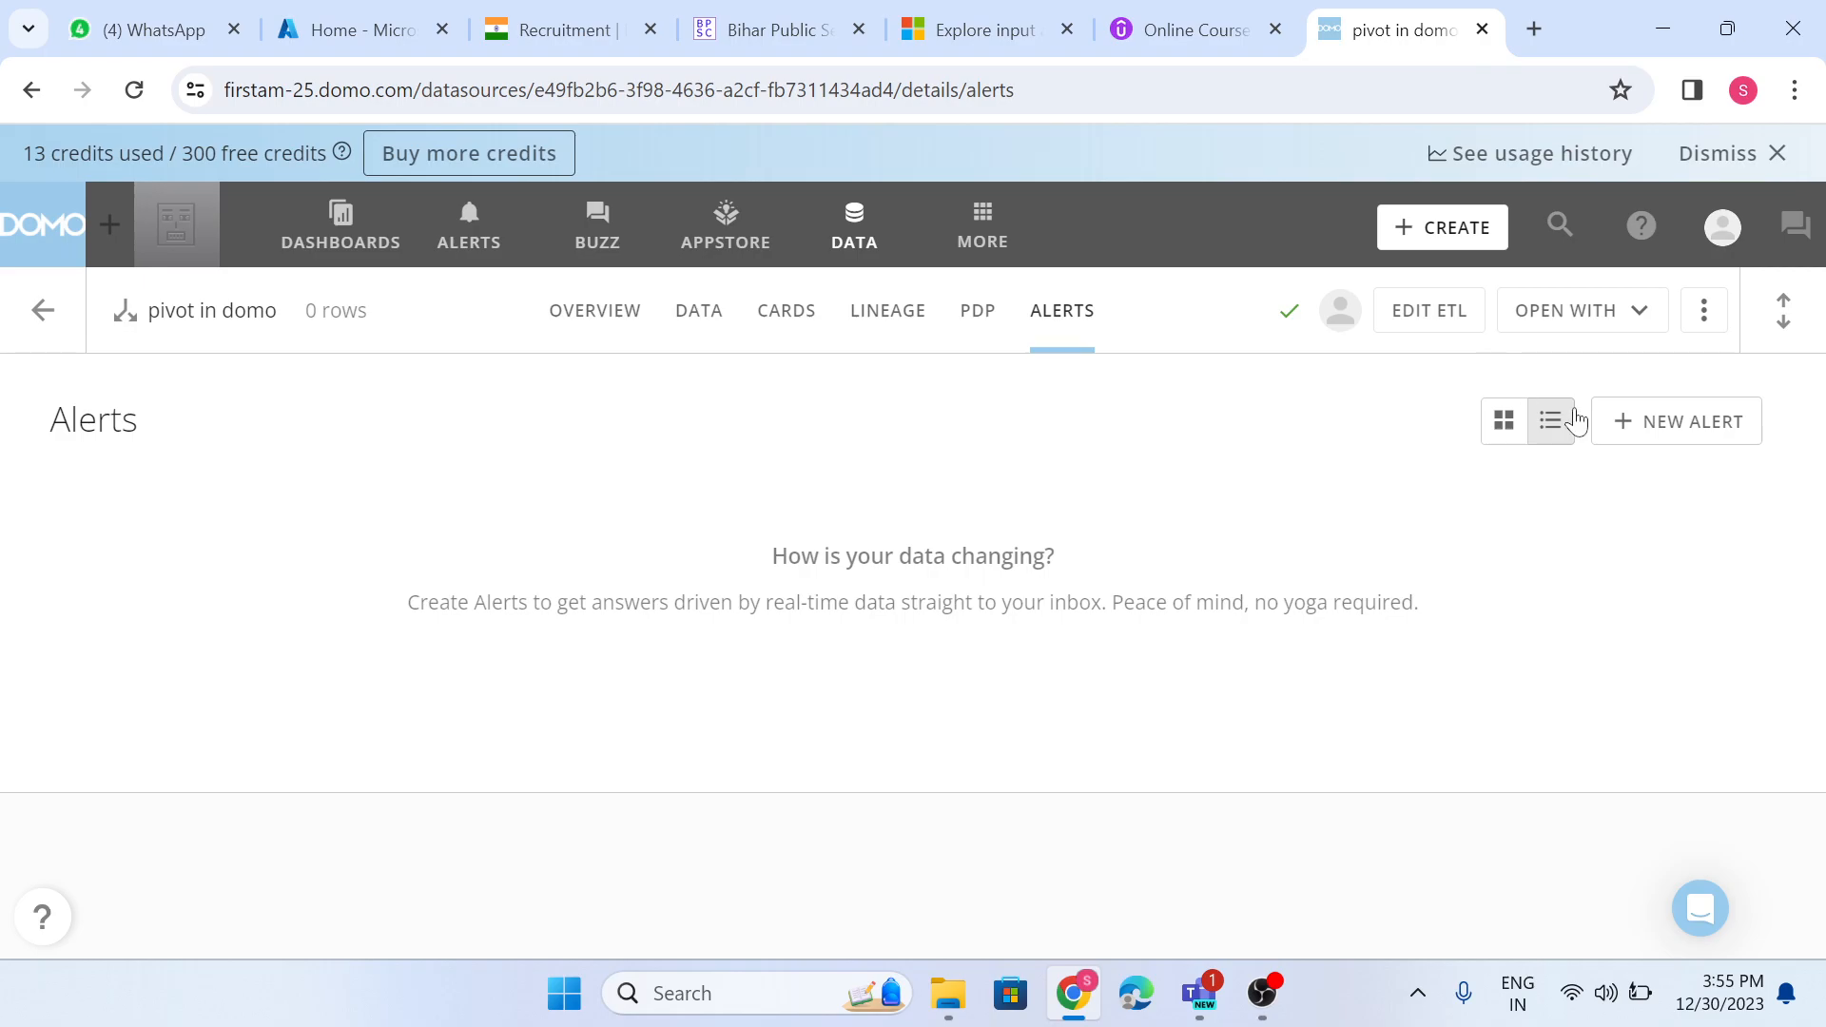
click(1652, 430)
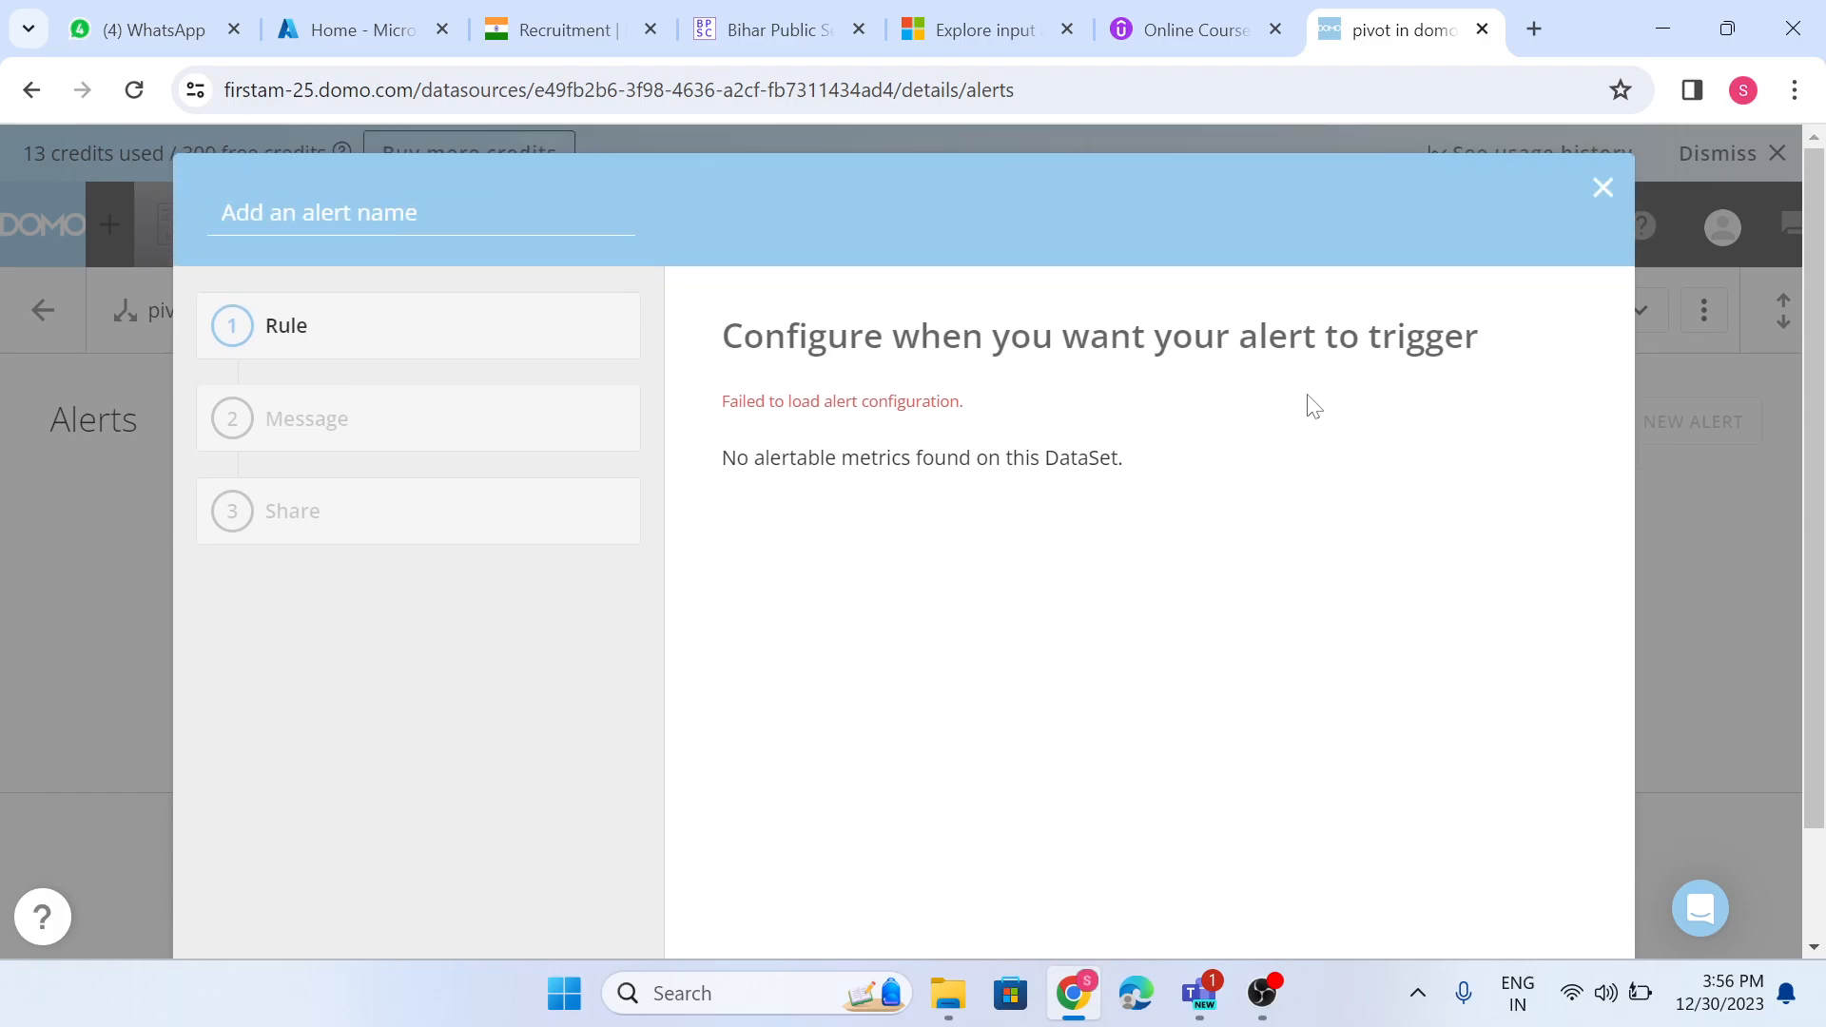
click(1597, 204)
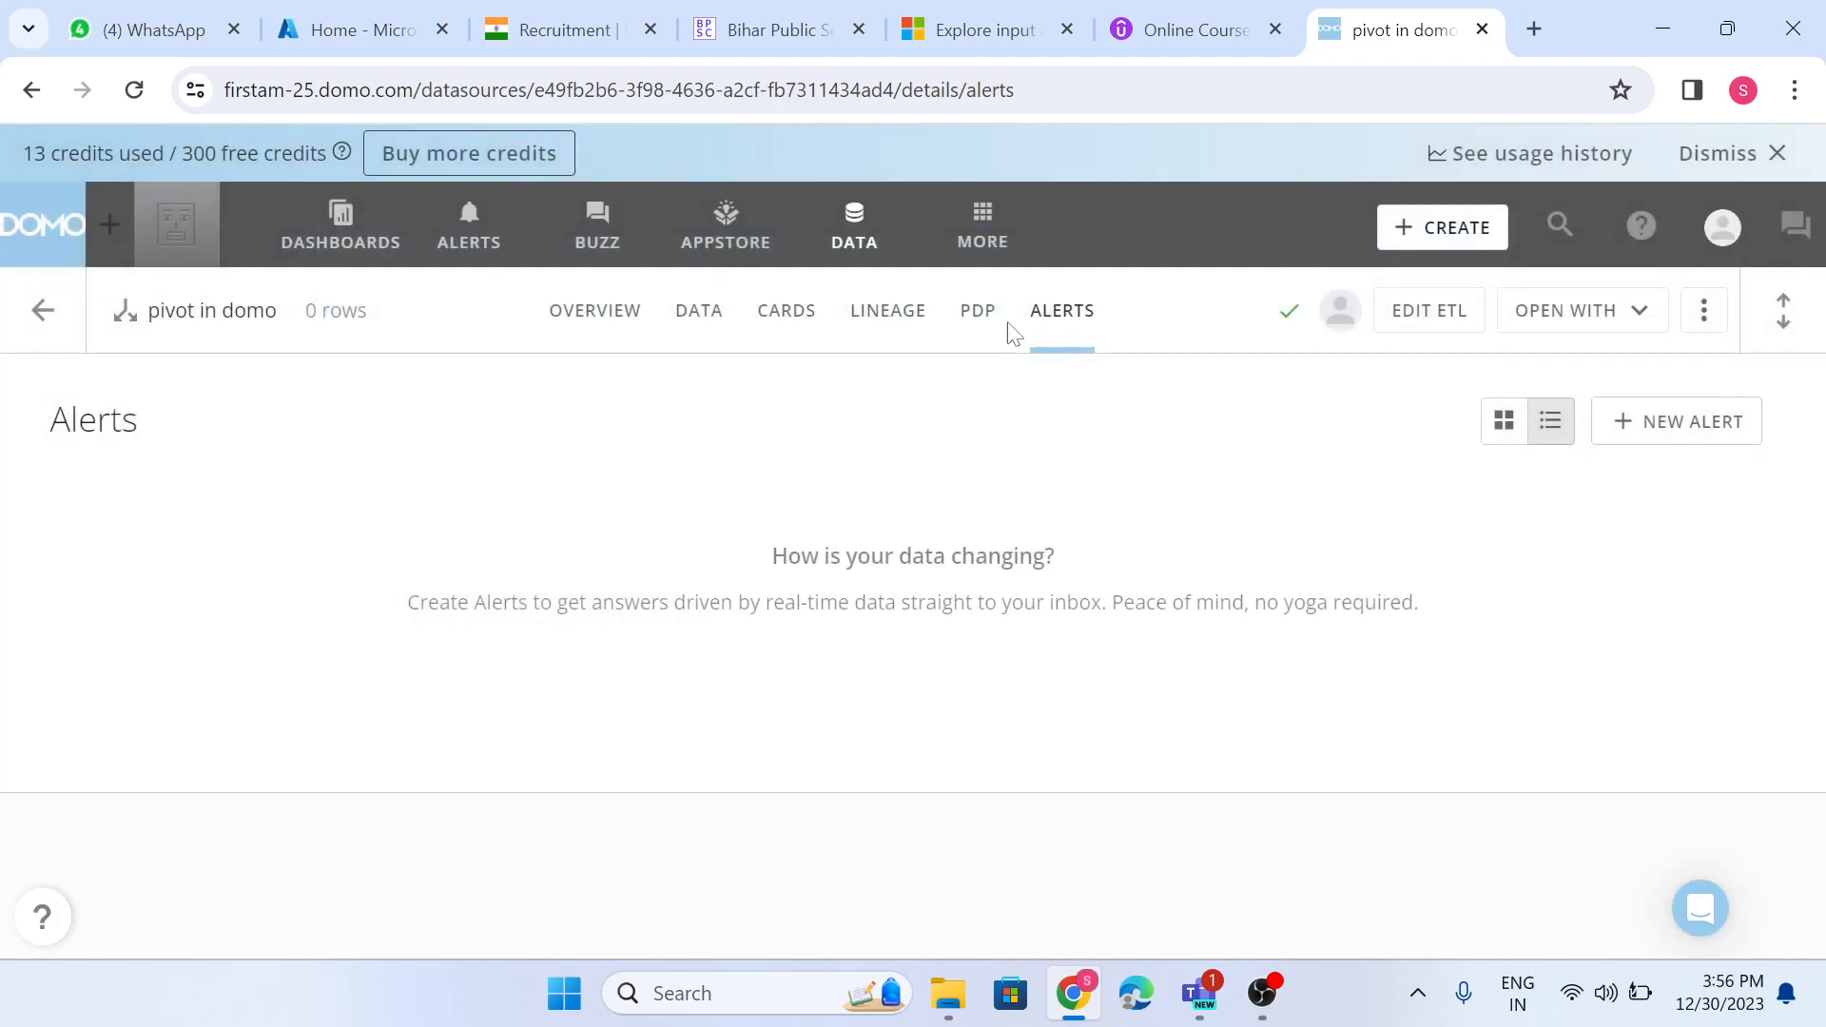
- Go back to the dataset list and start a new alert on the output1 dataset
click(889, 241)
scroll(672, 653, down, 3)
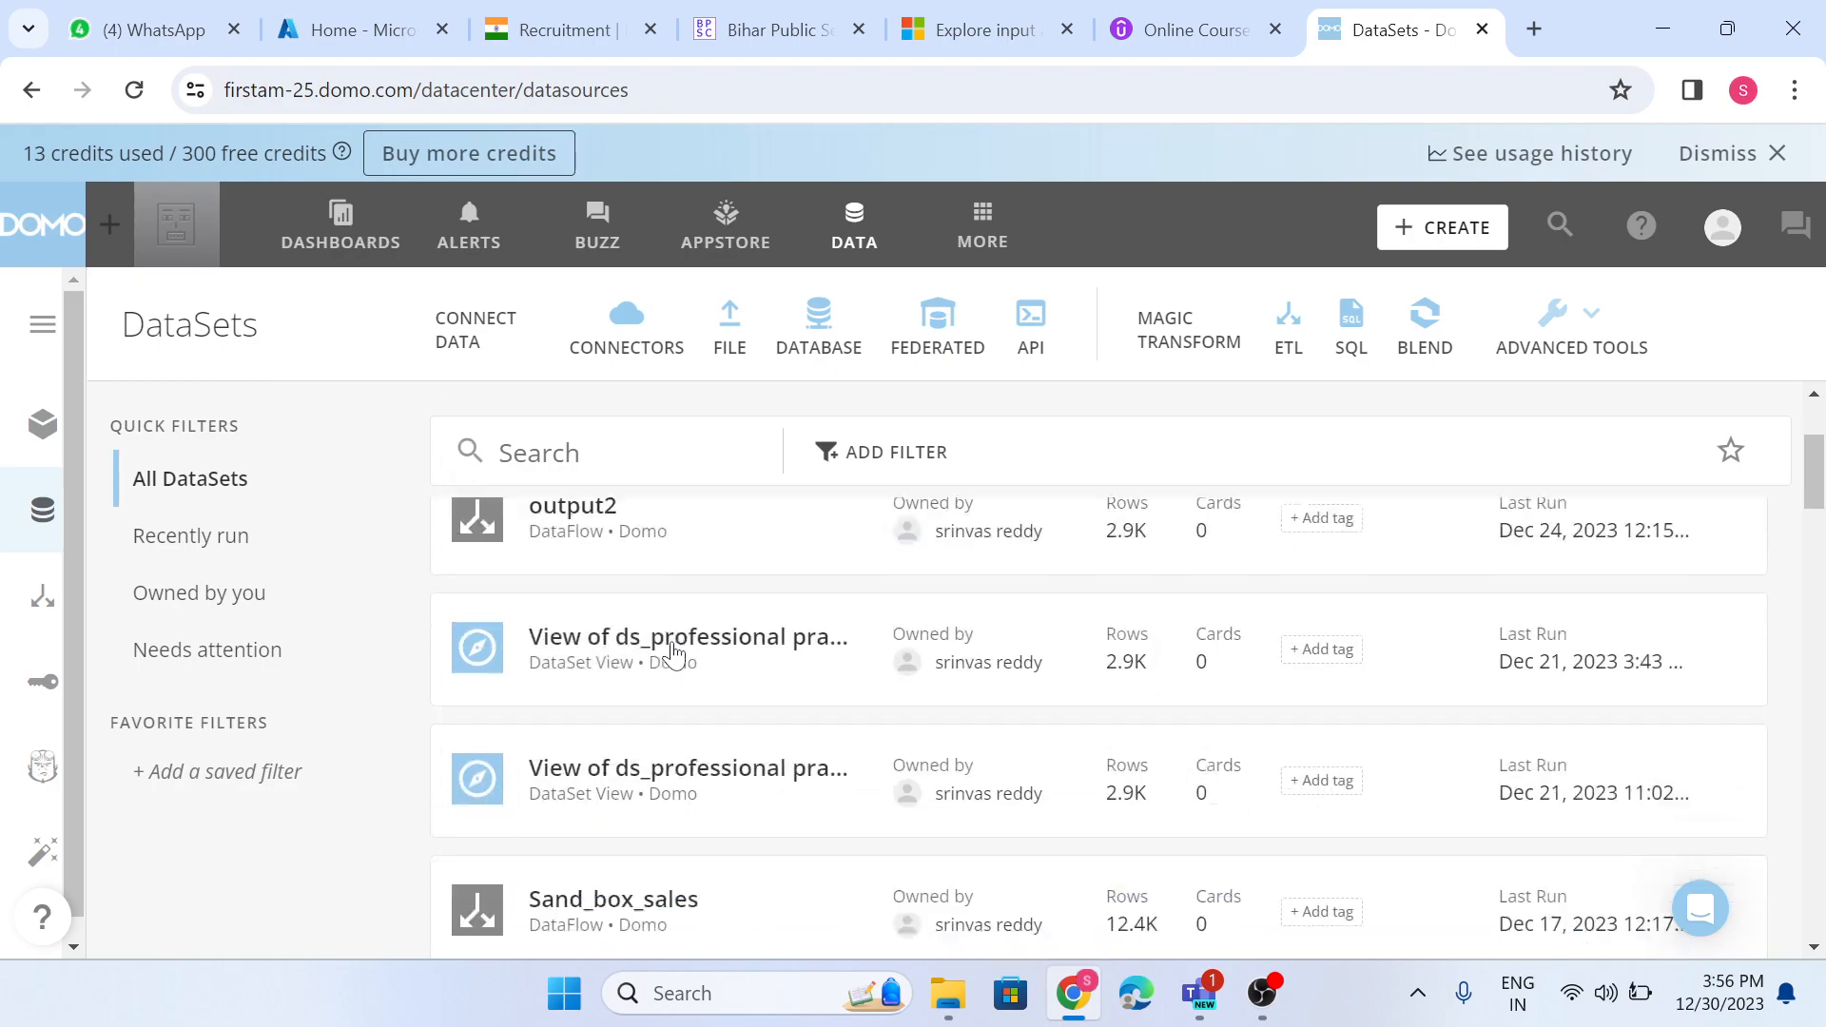
scroll(672, 655, up, 3)
scroll(673, 652, down, 3)
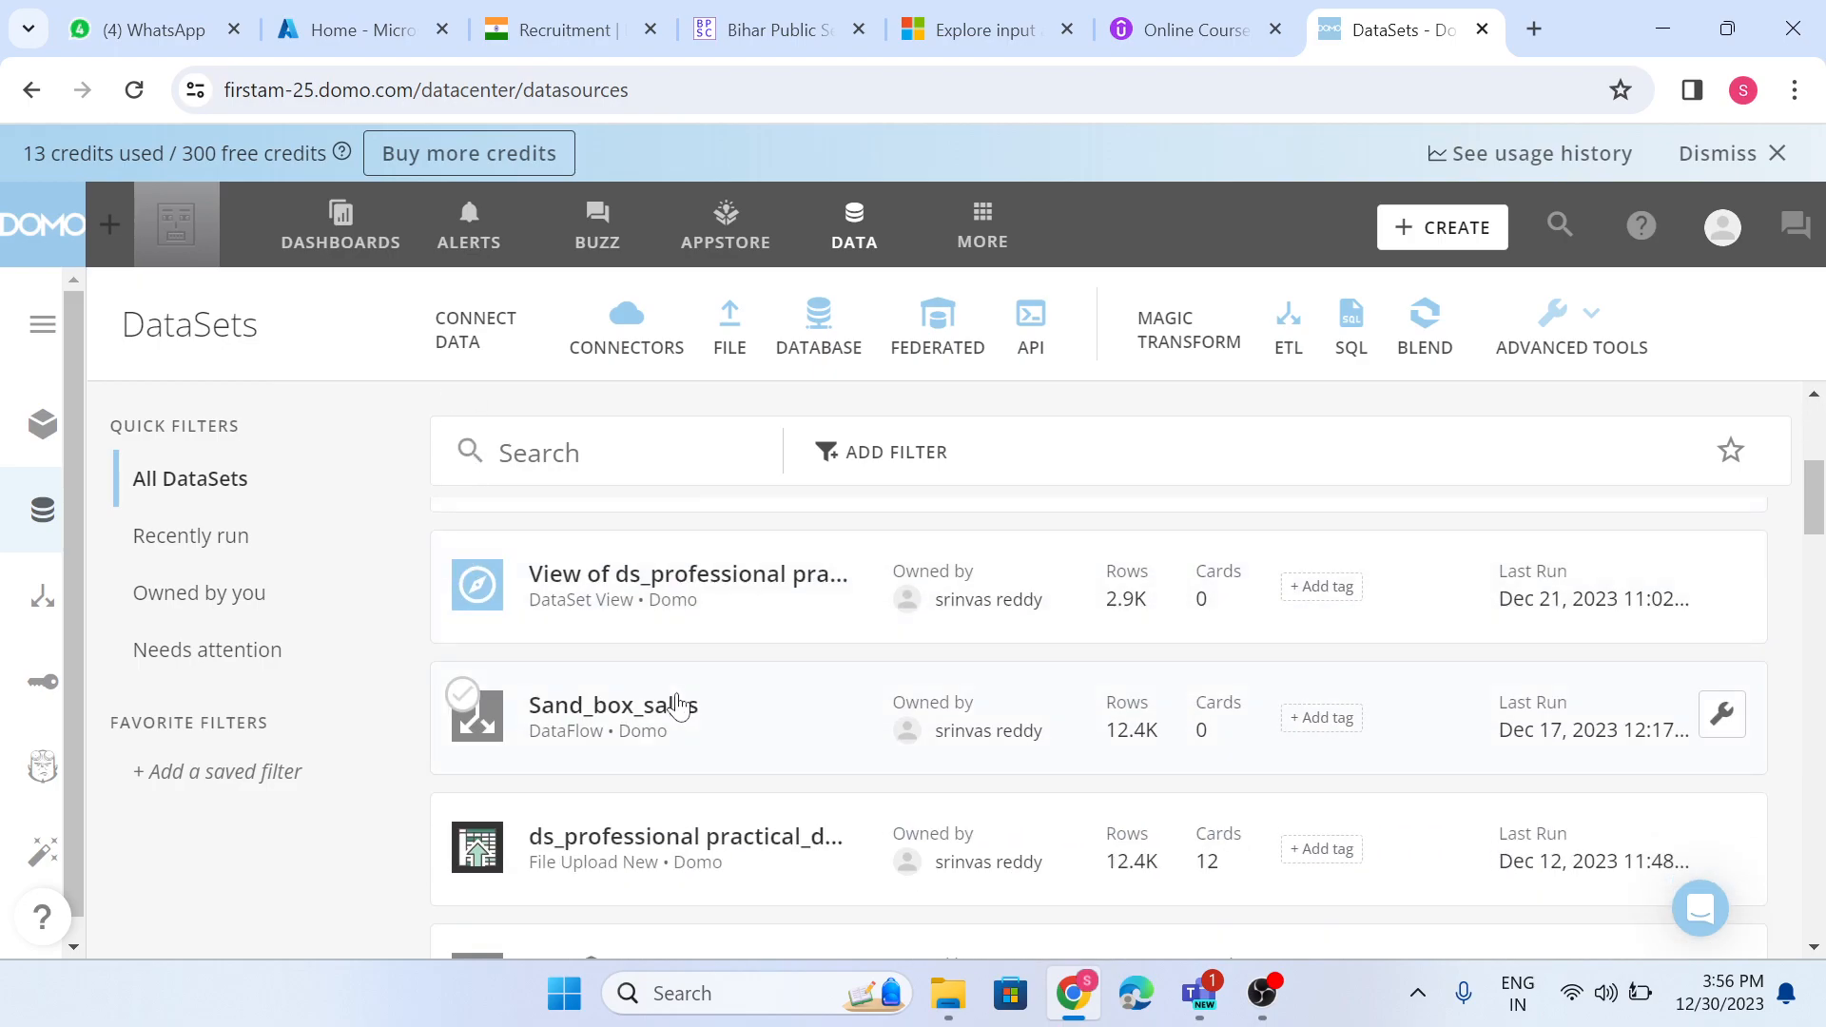
scroll(672, 680, up, 3)
click(636, 647)
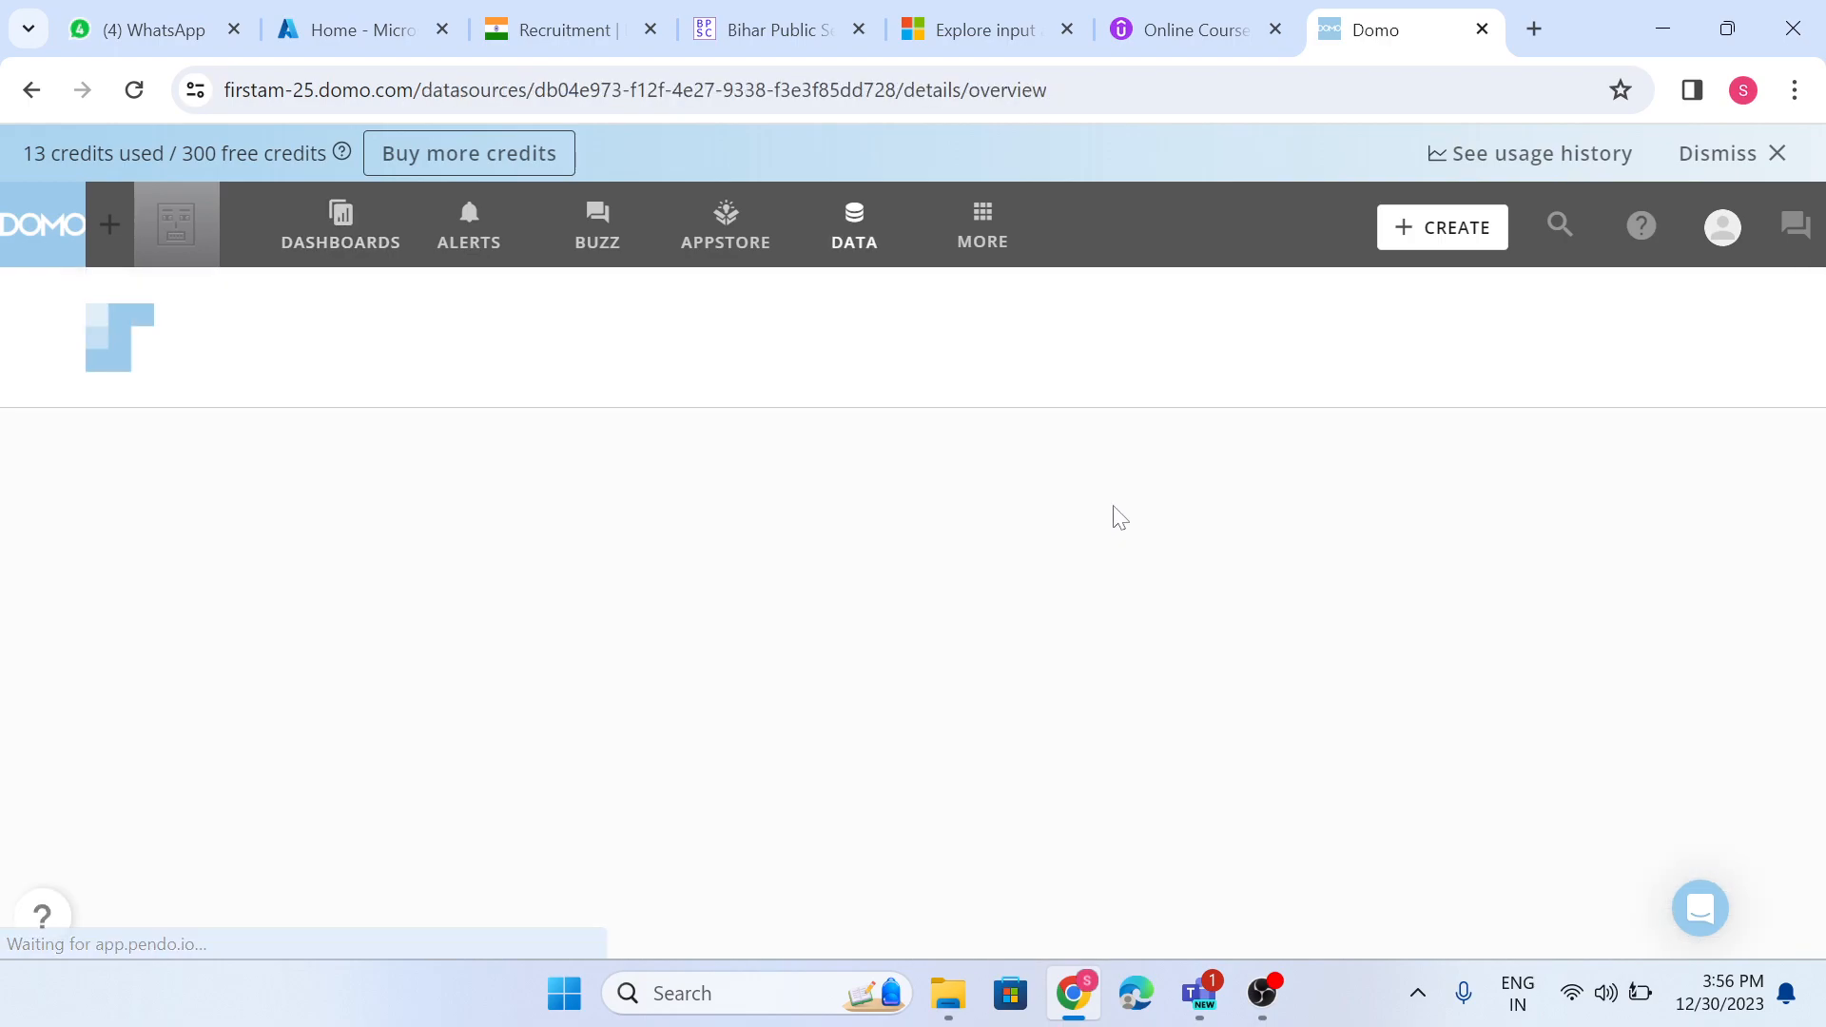
click(1046, 314)
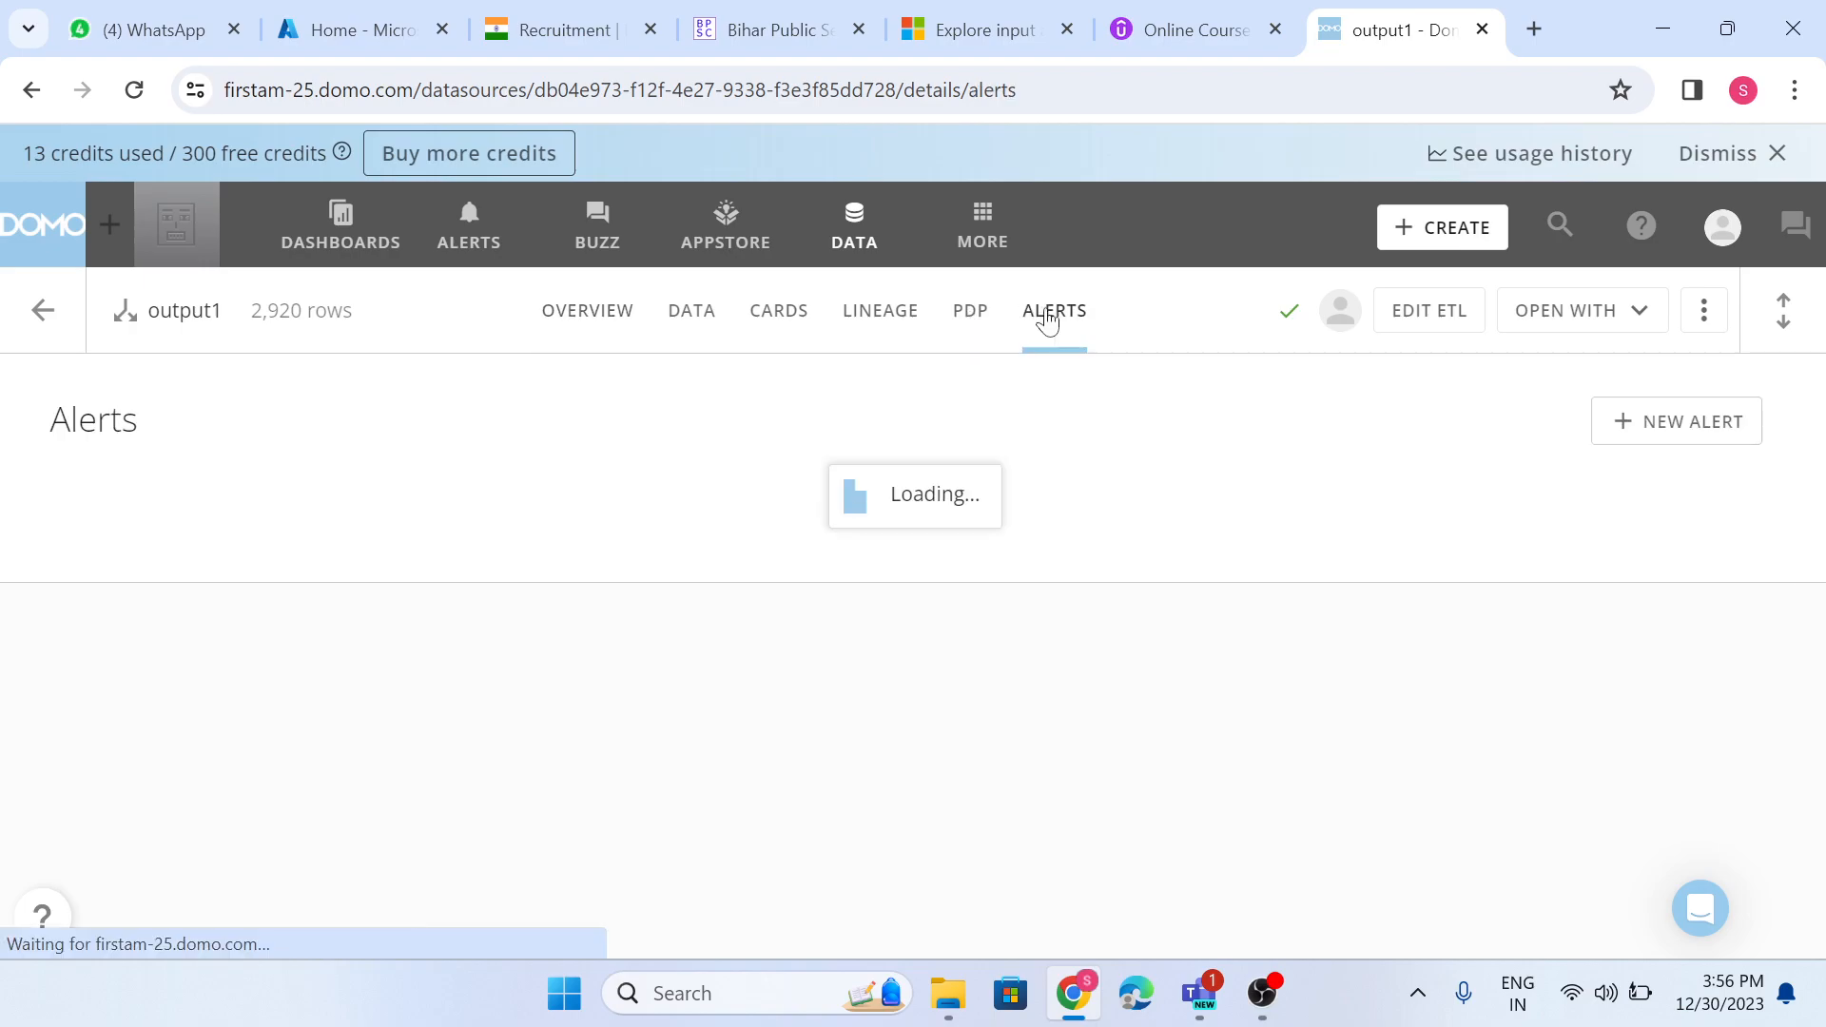
click(1618, 436)
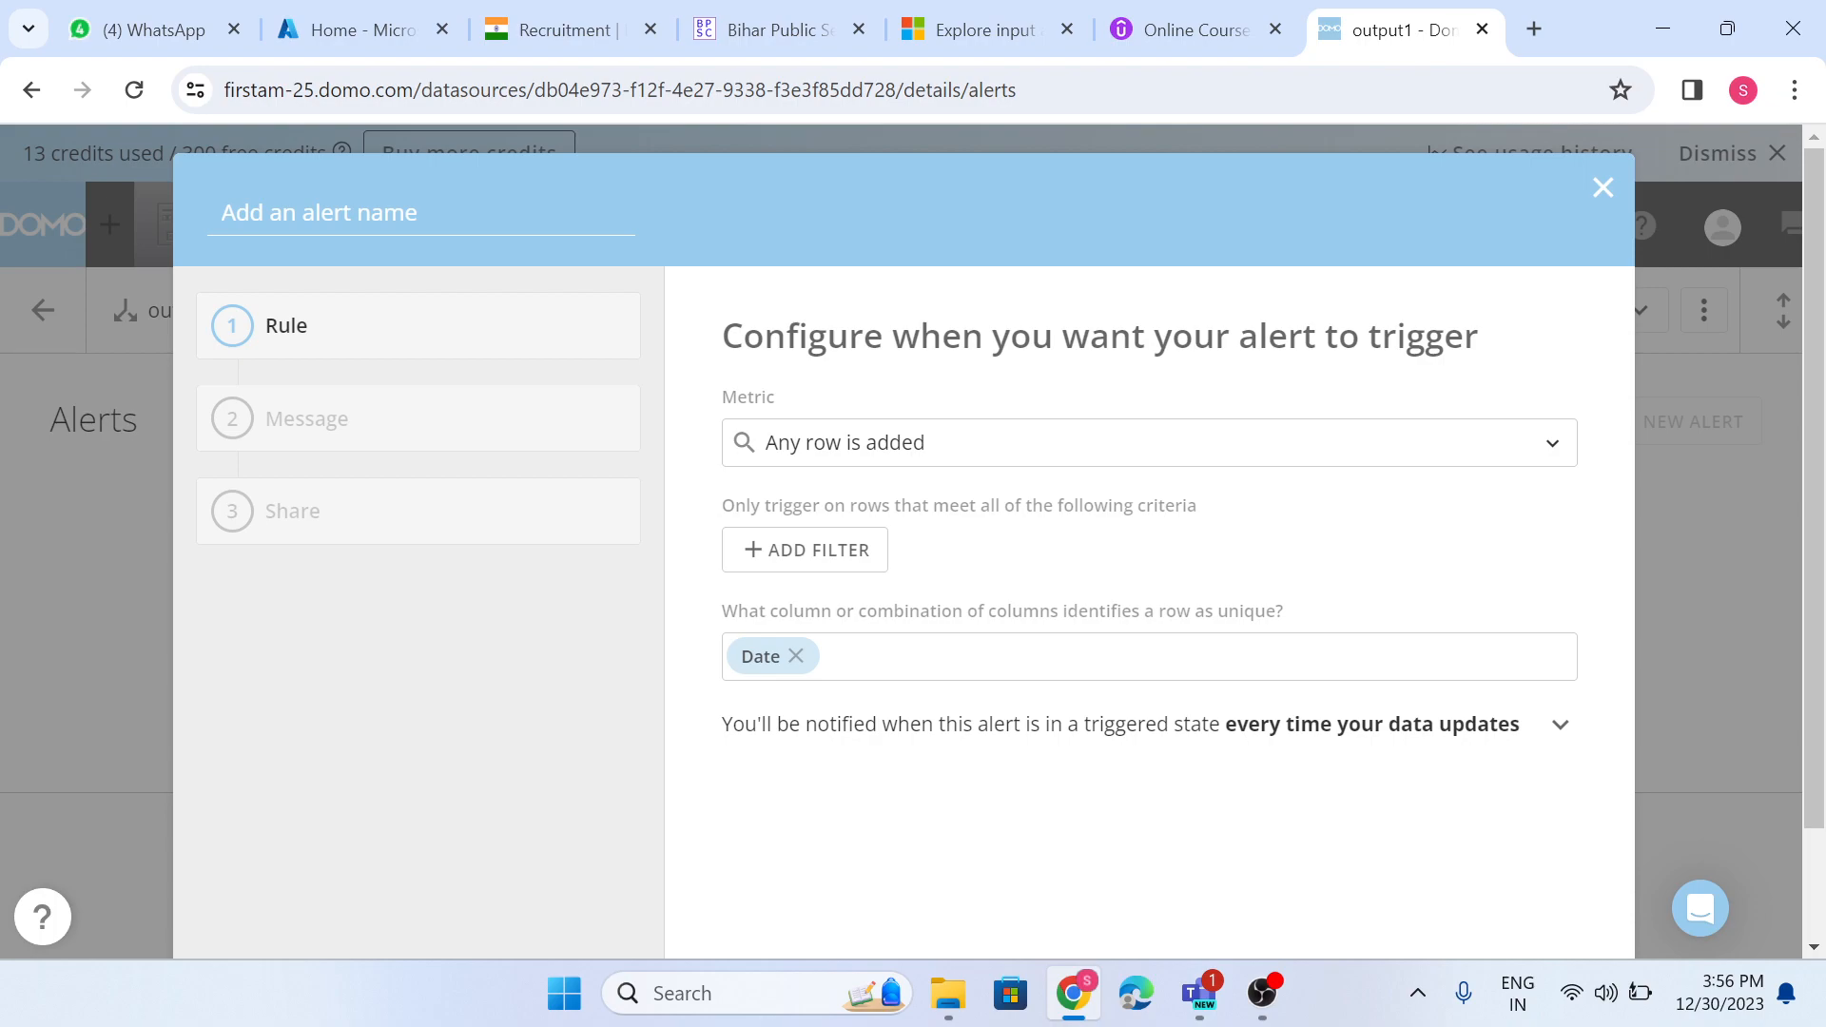
- Set the alert rule's metric to the Maximum of the Cost column
click(1012, 443)
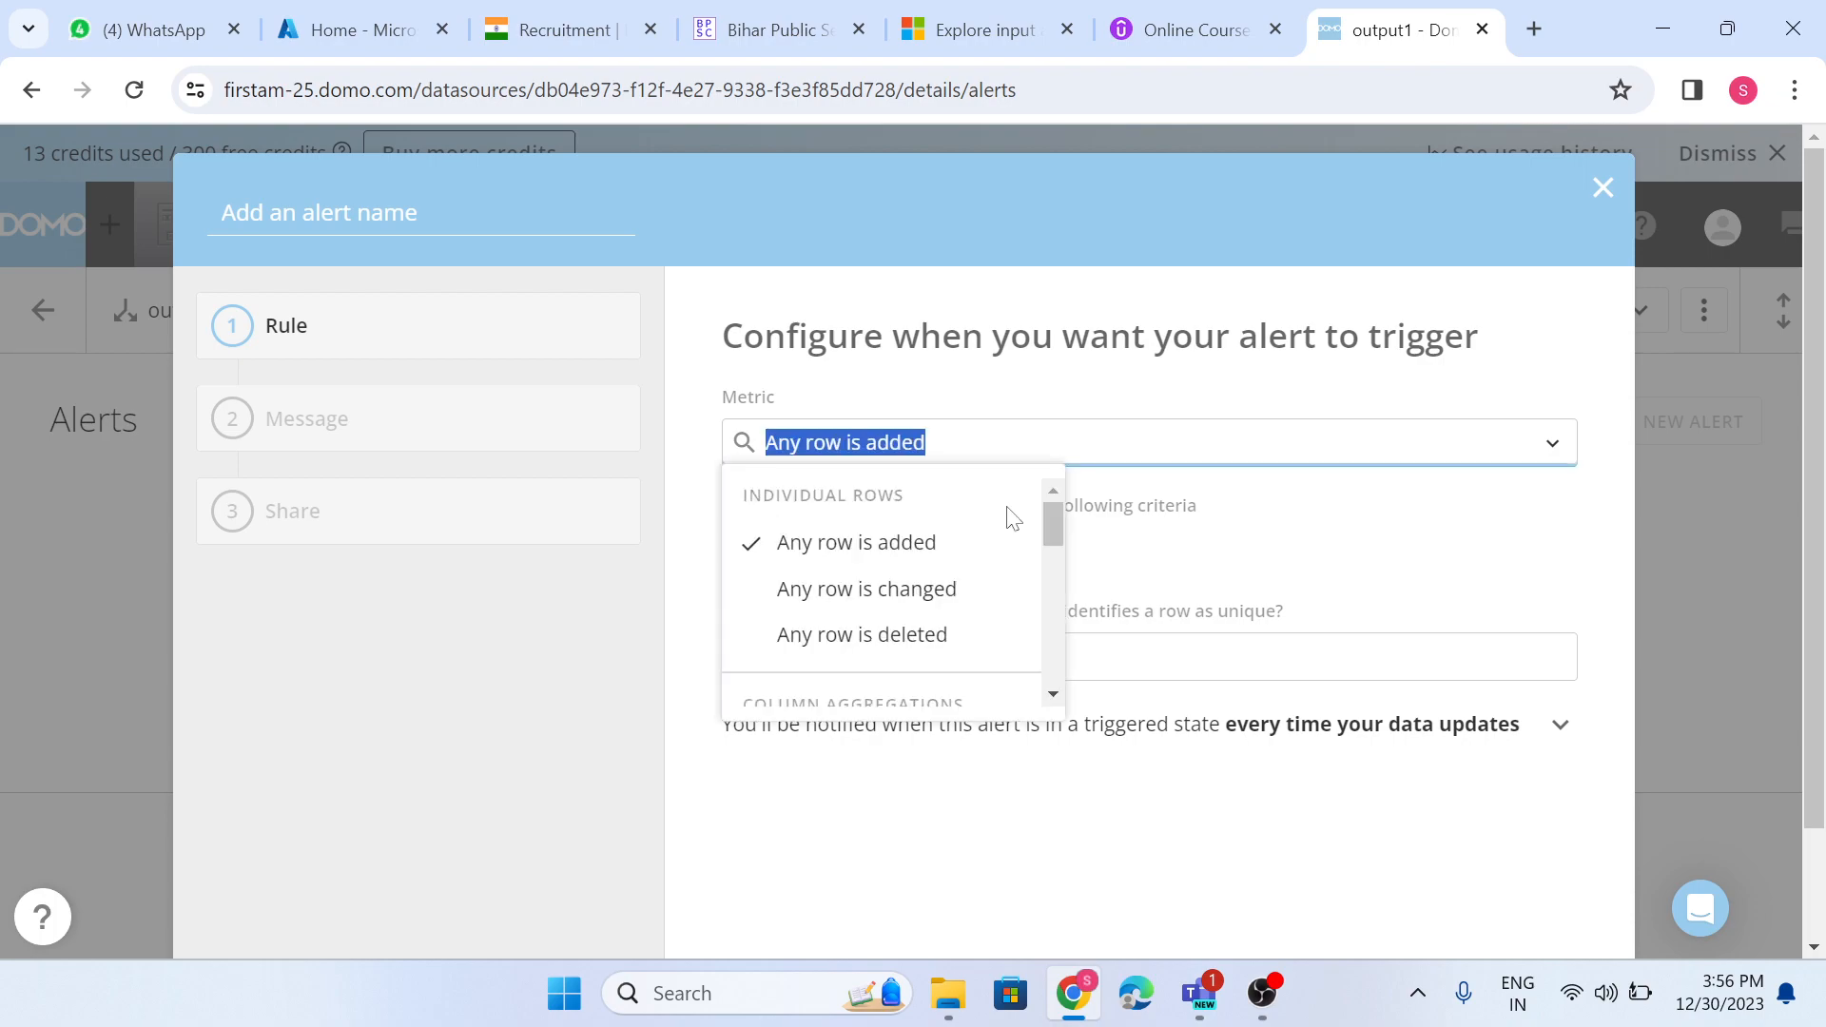
scroll(1010, 521, down, 2)
scroll(1008, 523, down, 2)
scroll(1007, 542, up, 4)
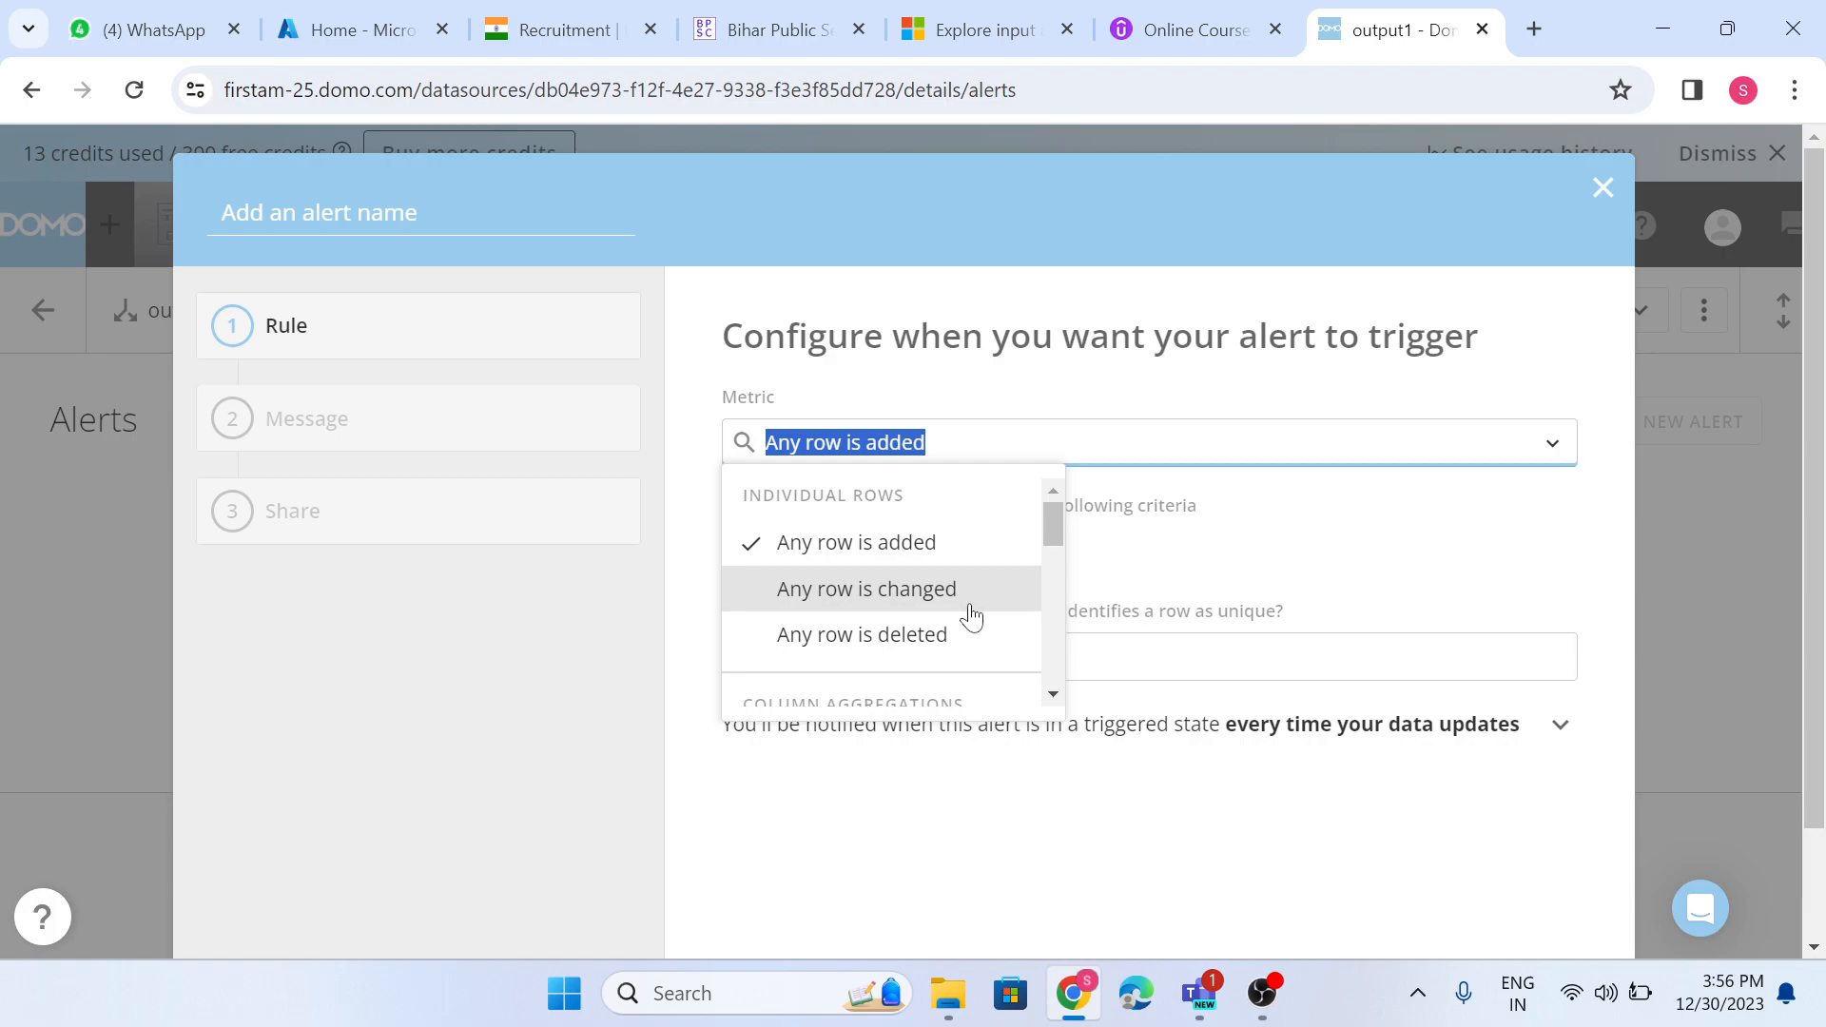
scroll(970, 616, down, 1)
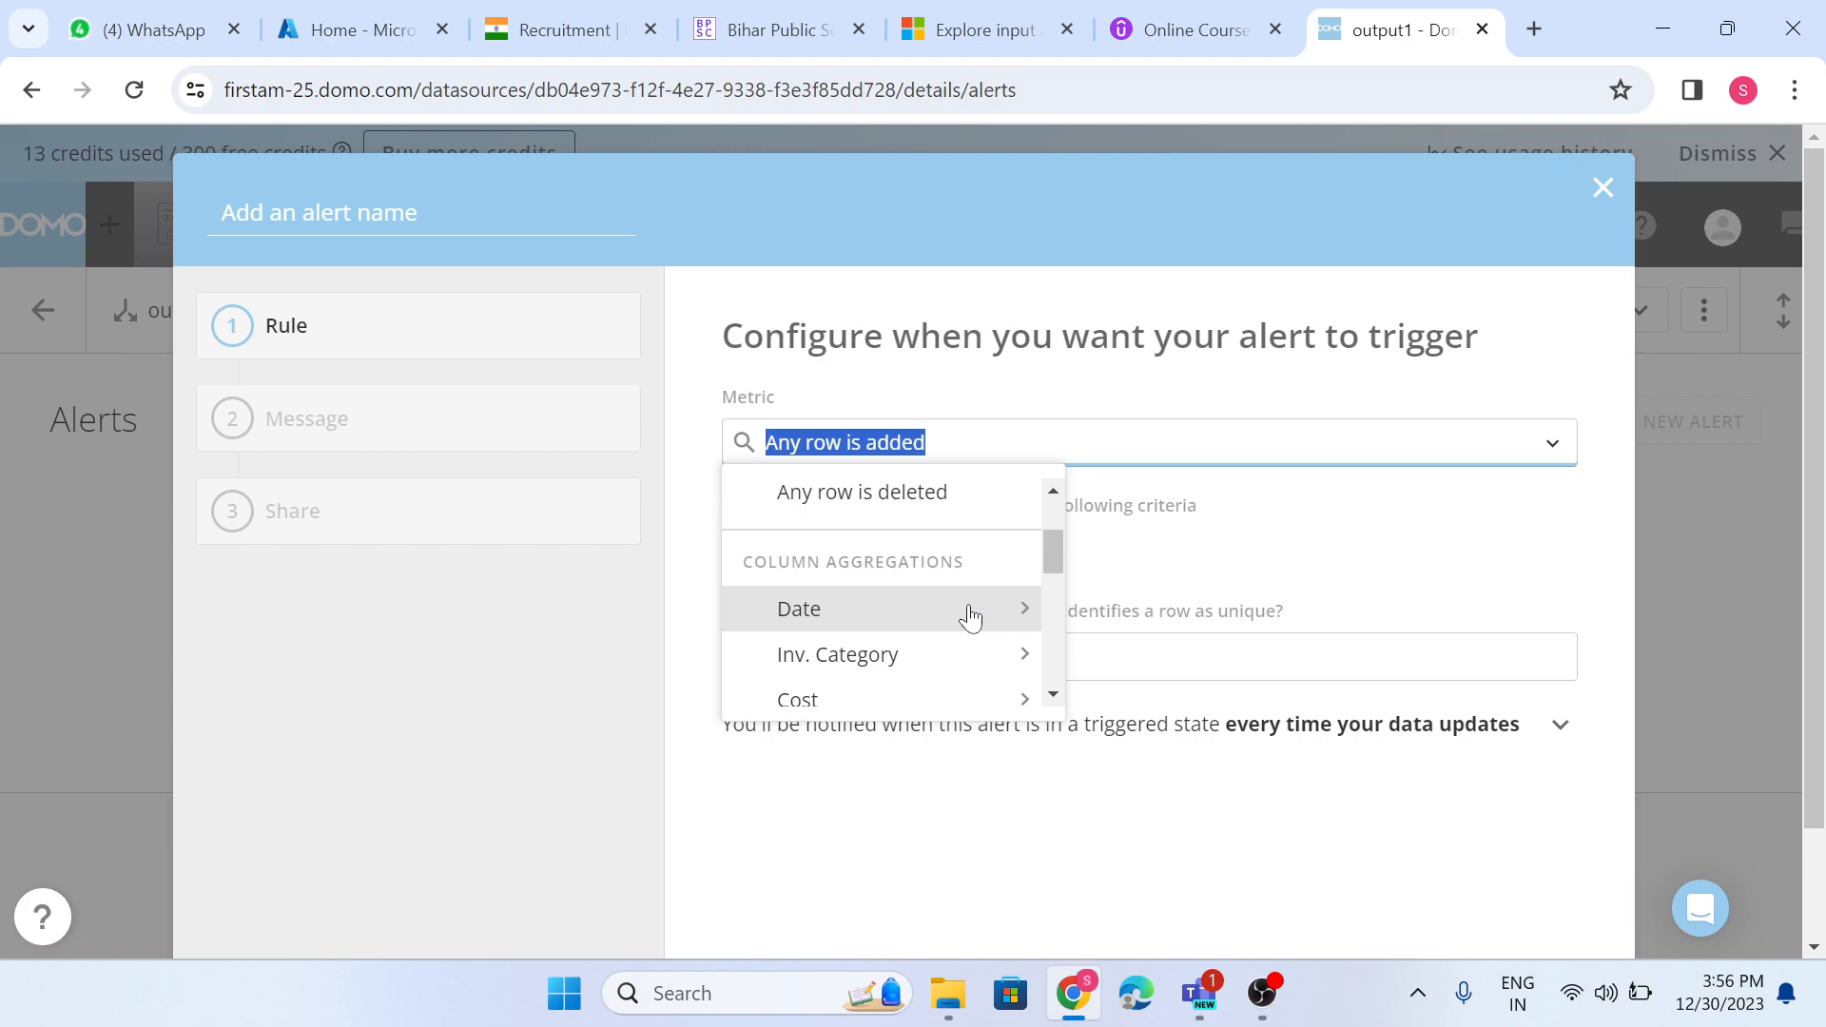
scroll(970, 616, down, 1)
scroll(971, 617, up, 1)
scroll(989, 608, down, 1)
click(1025, 557)
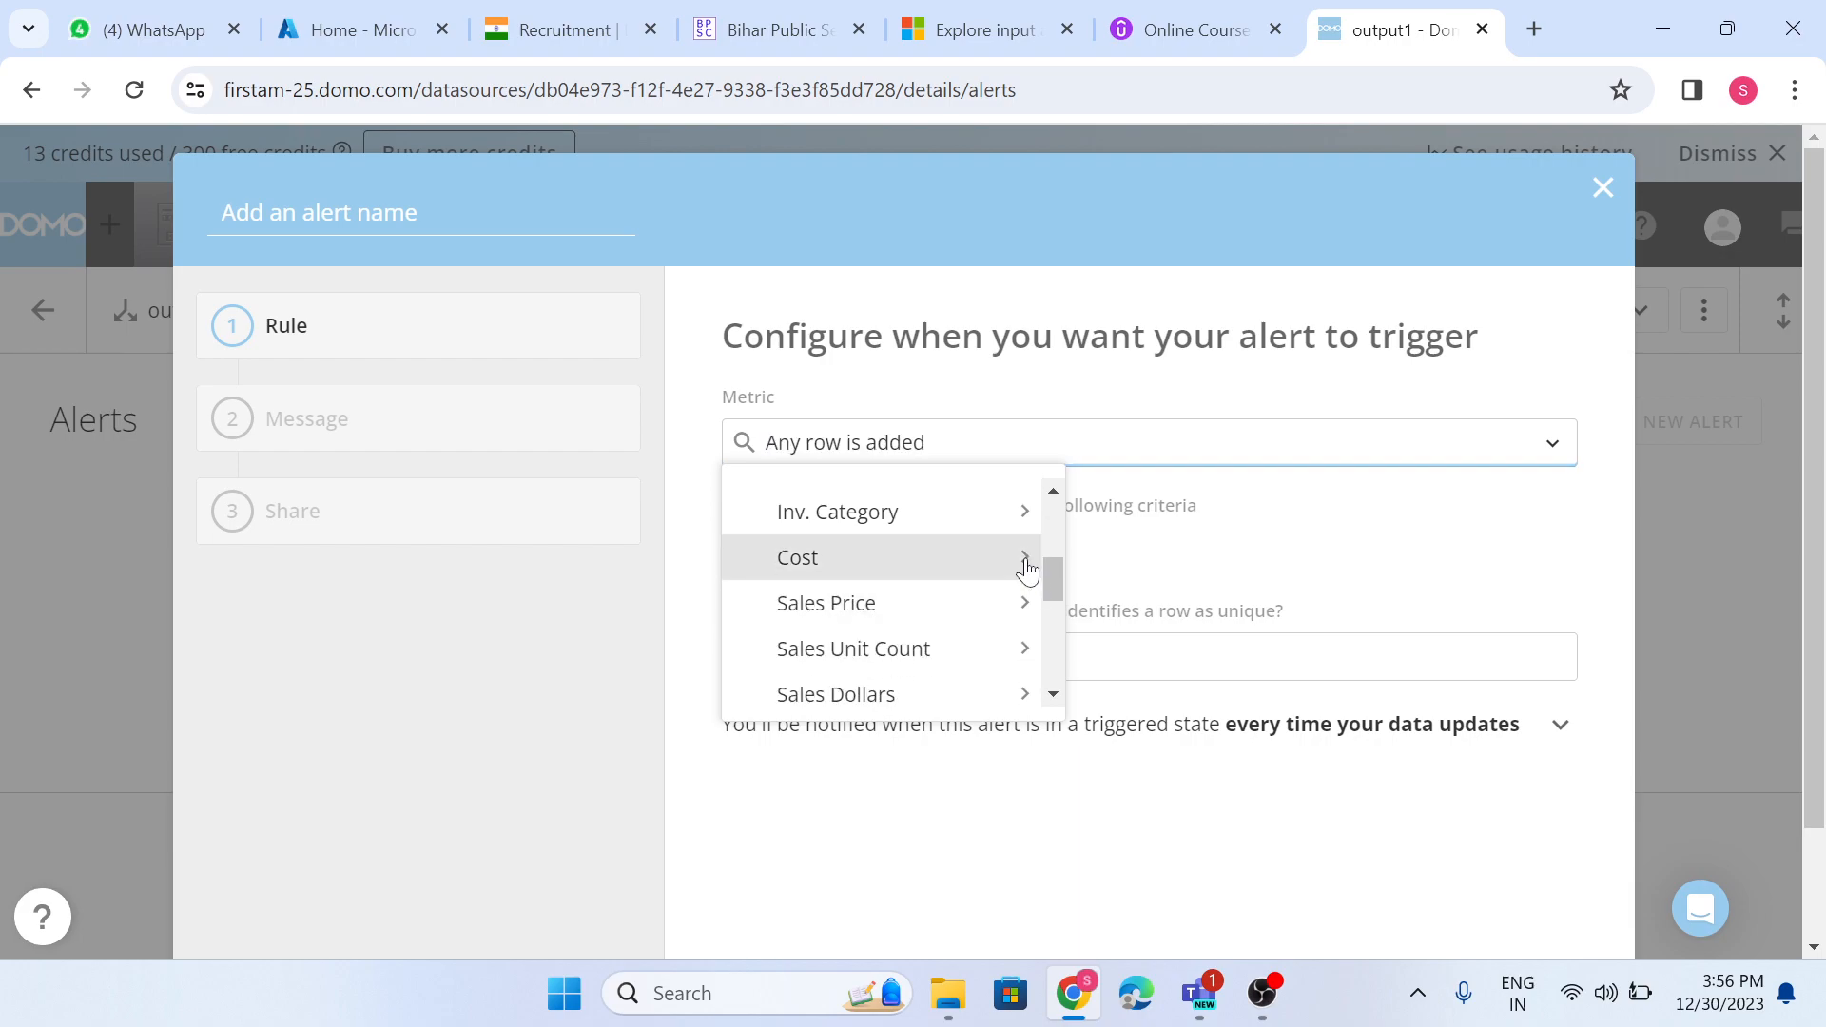
scroll(1007, 588, down, 3)
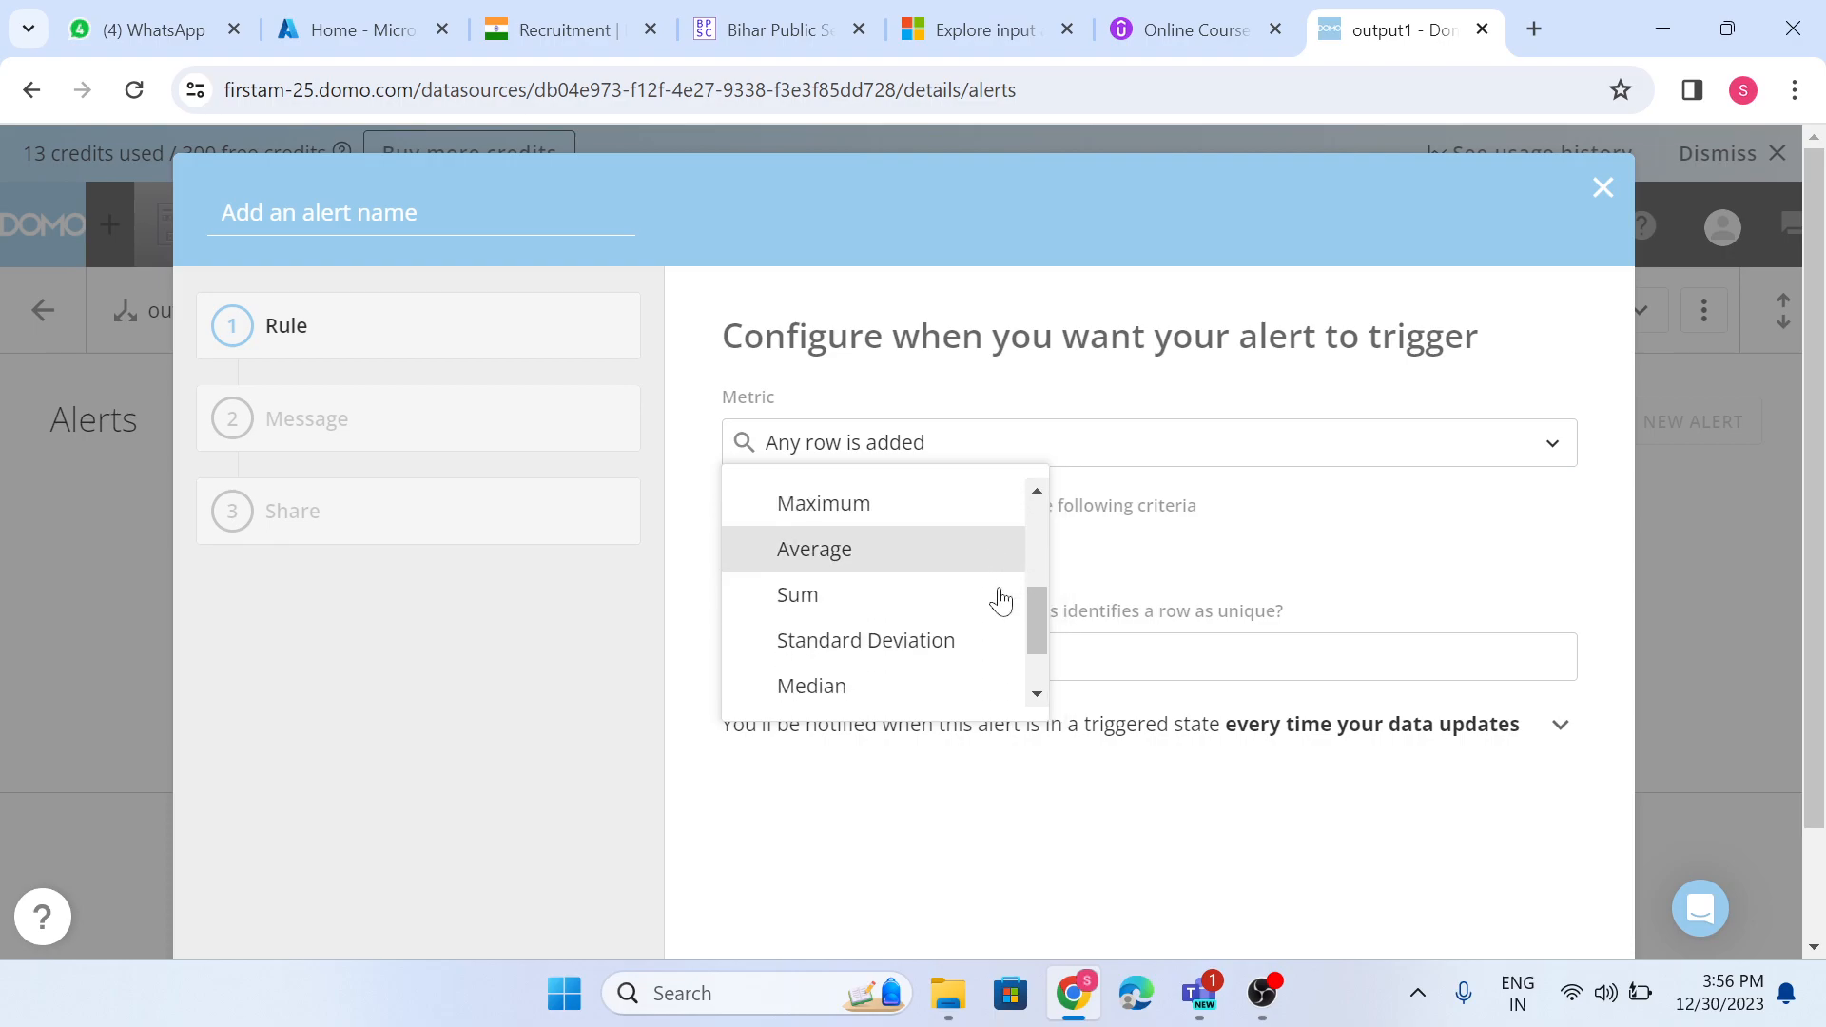
click(913, 519)
- Set the comparison value of the Maximum of Cost rule to 50
click(1359, 552)
text(50)
click(1068, 768)
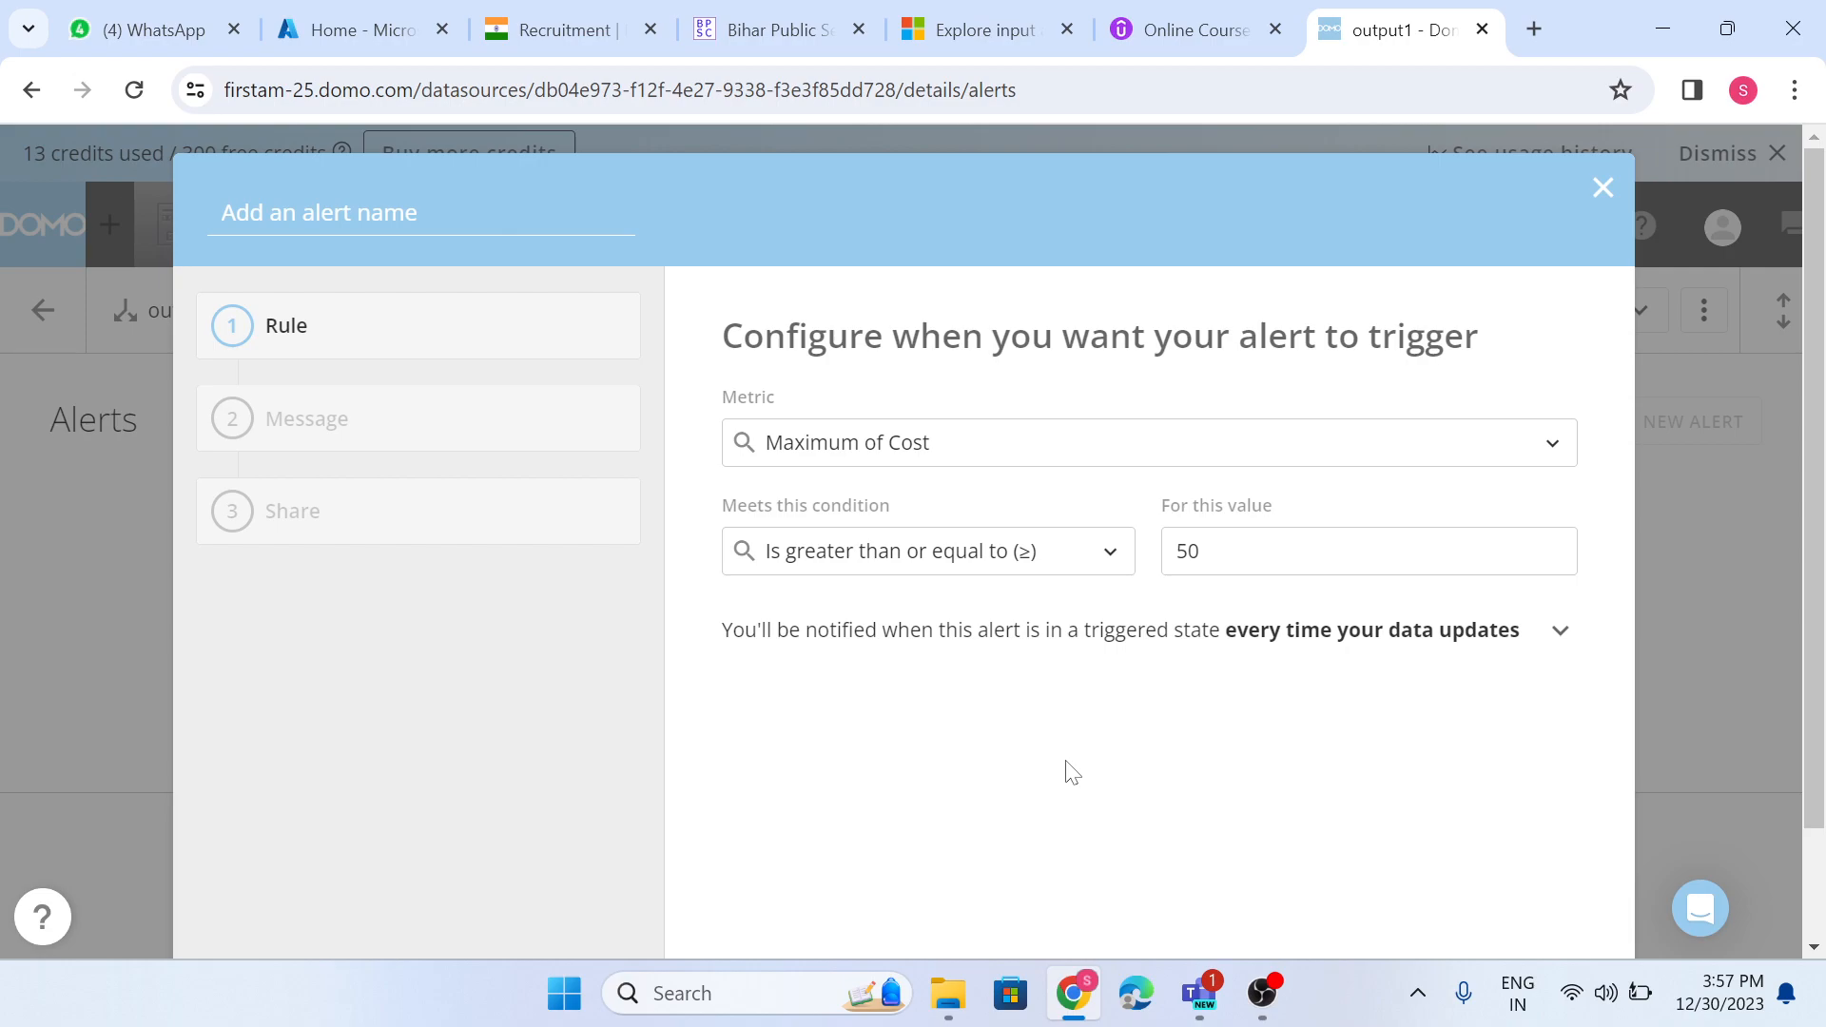
- Change the rule's condition to Is less than (<) with a value of 0
click(1071, 563)
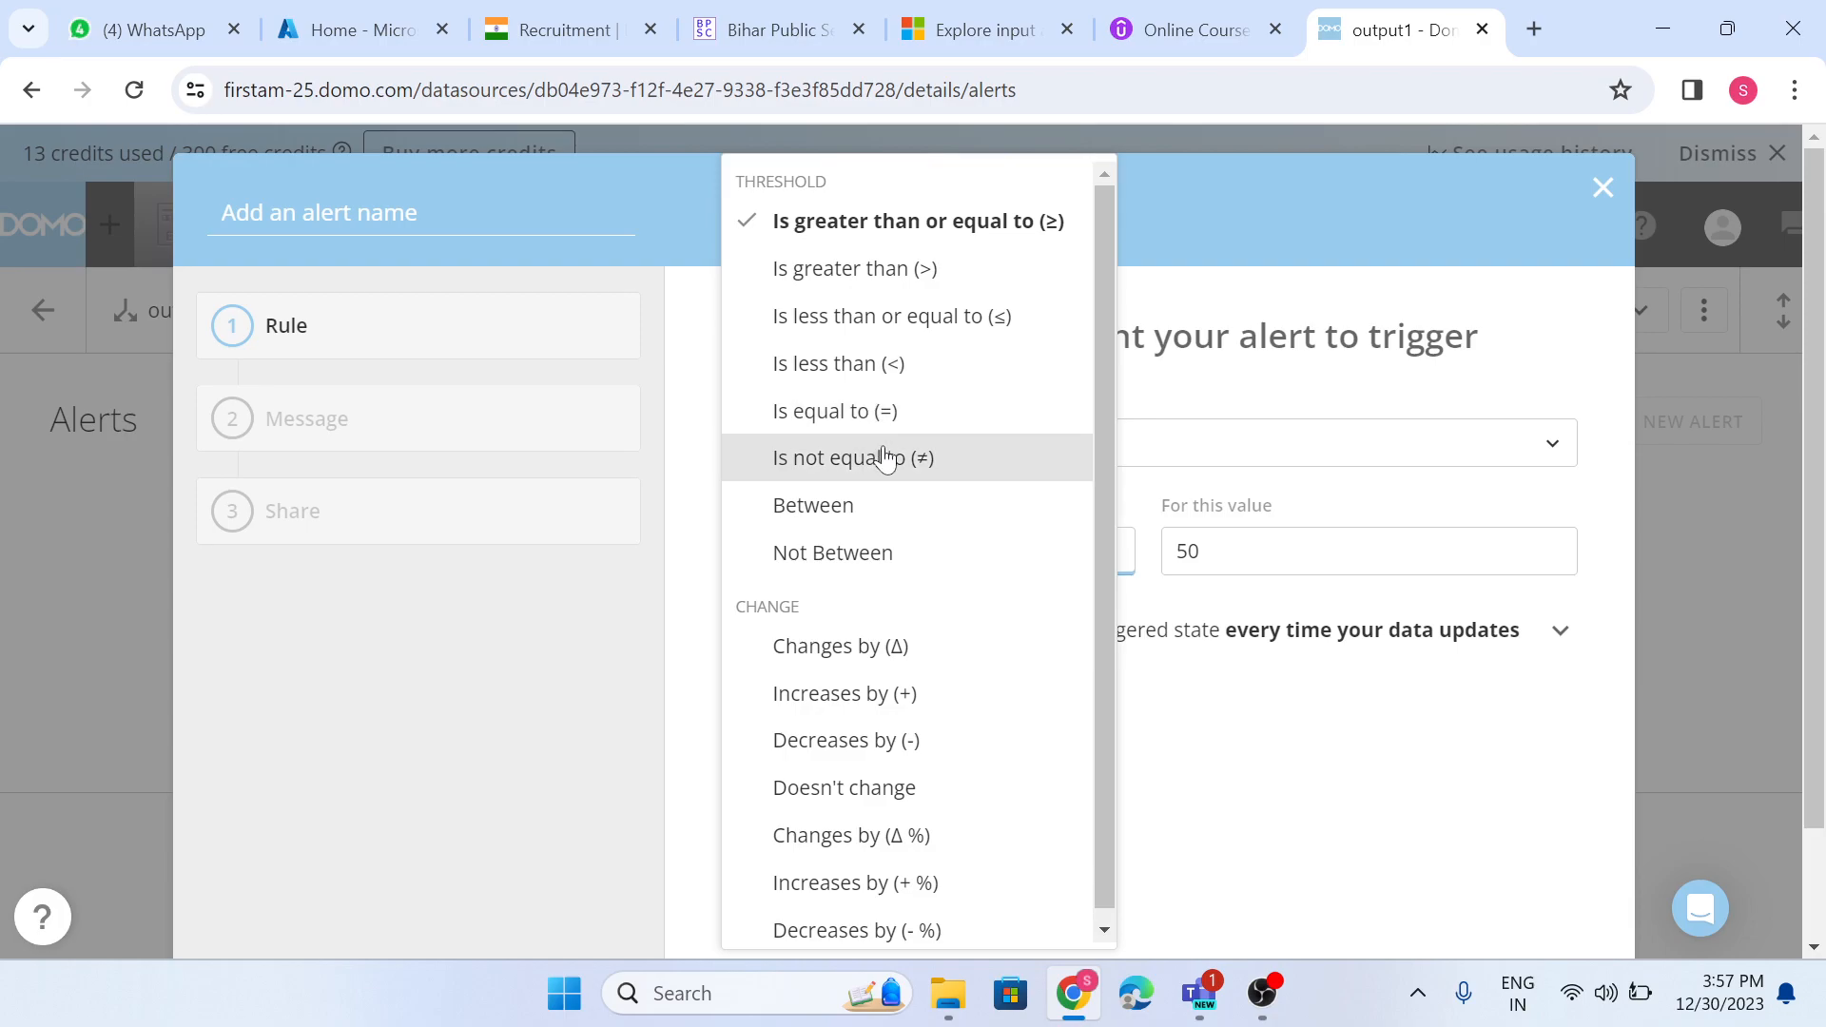
click(865, 381)
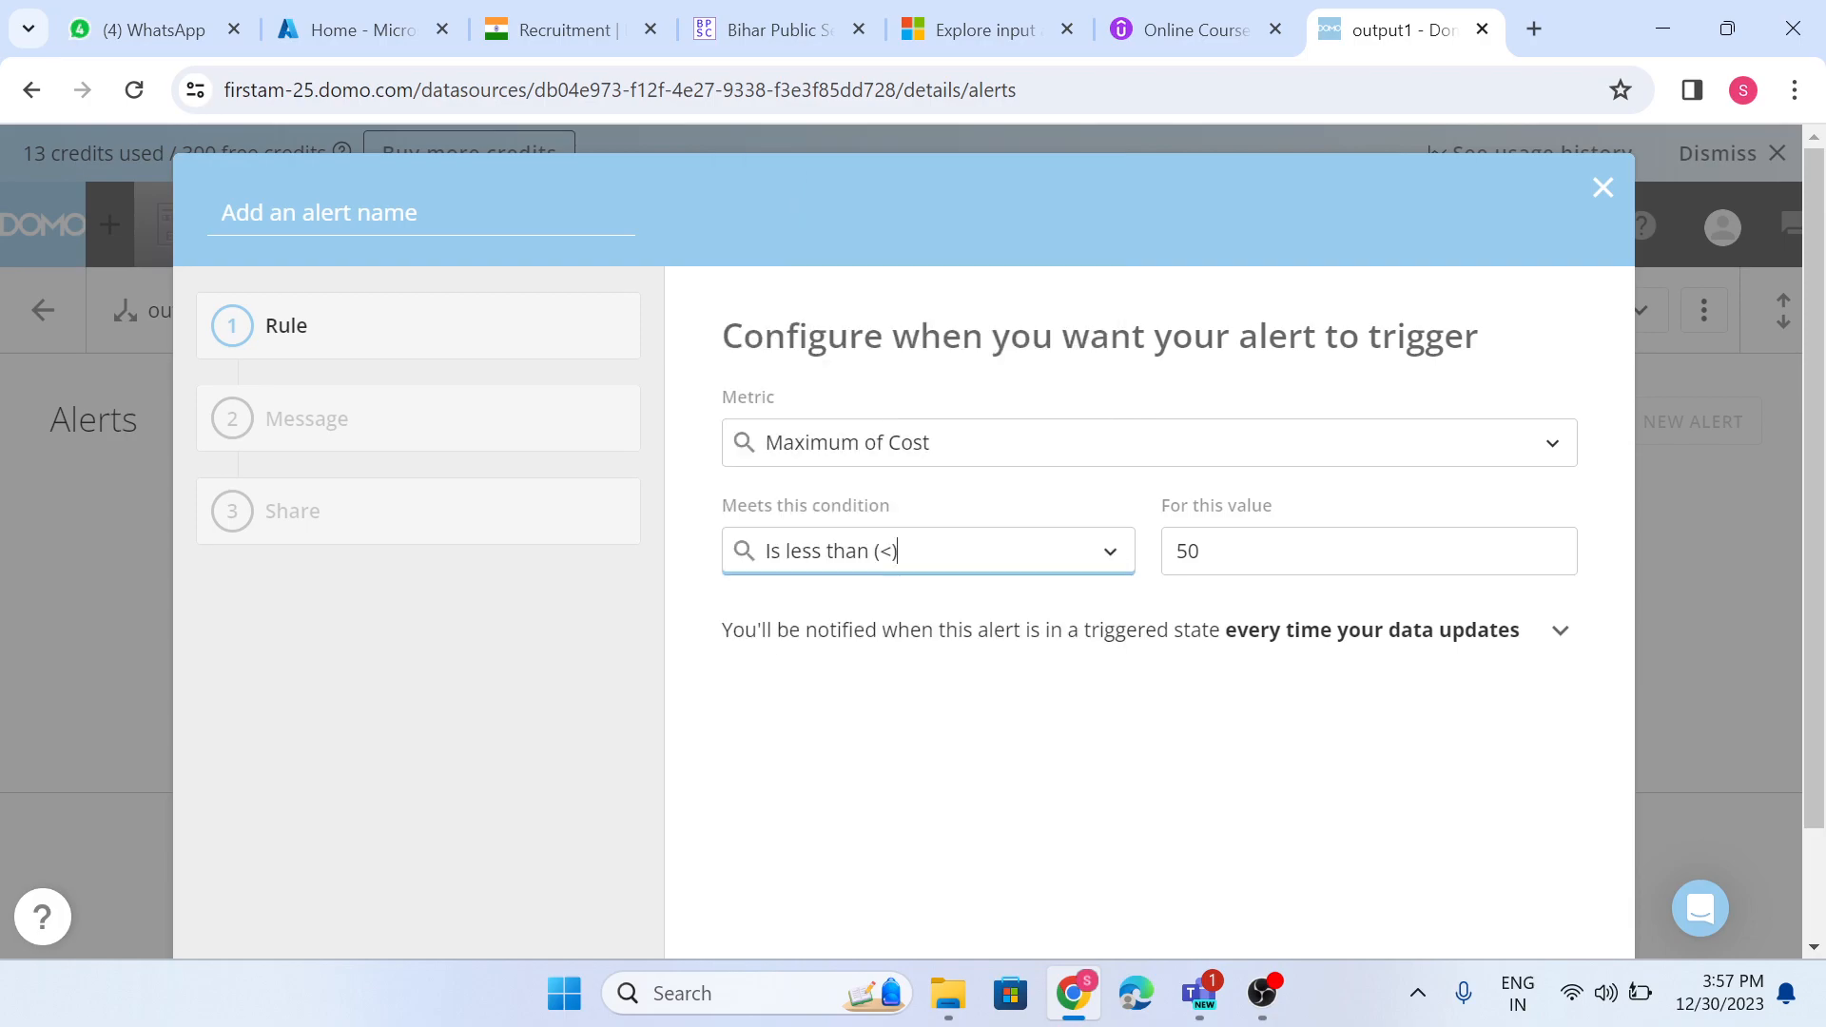
click(1199, 551)
key(BackSpace)
key(BackSpace)
text(0)
click(1119, 727)
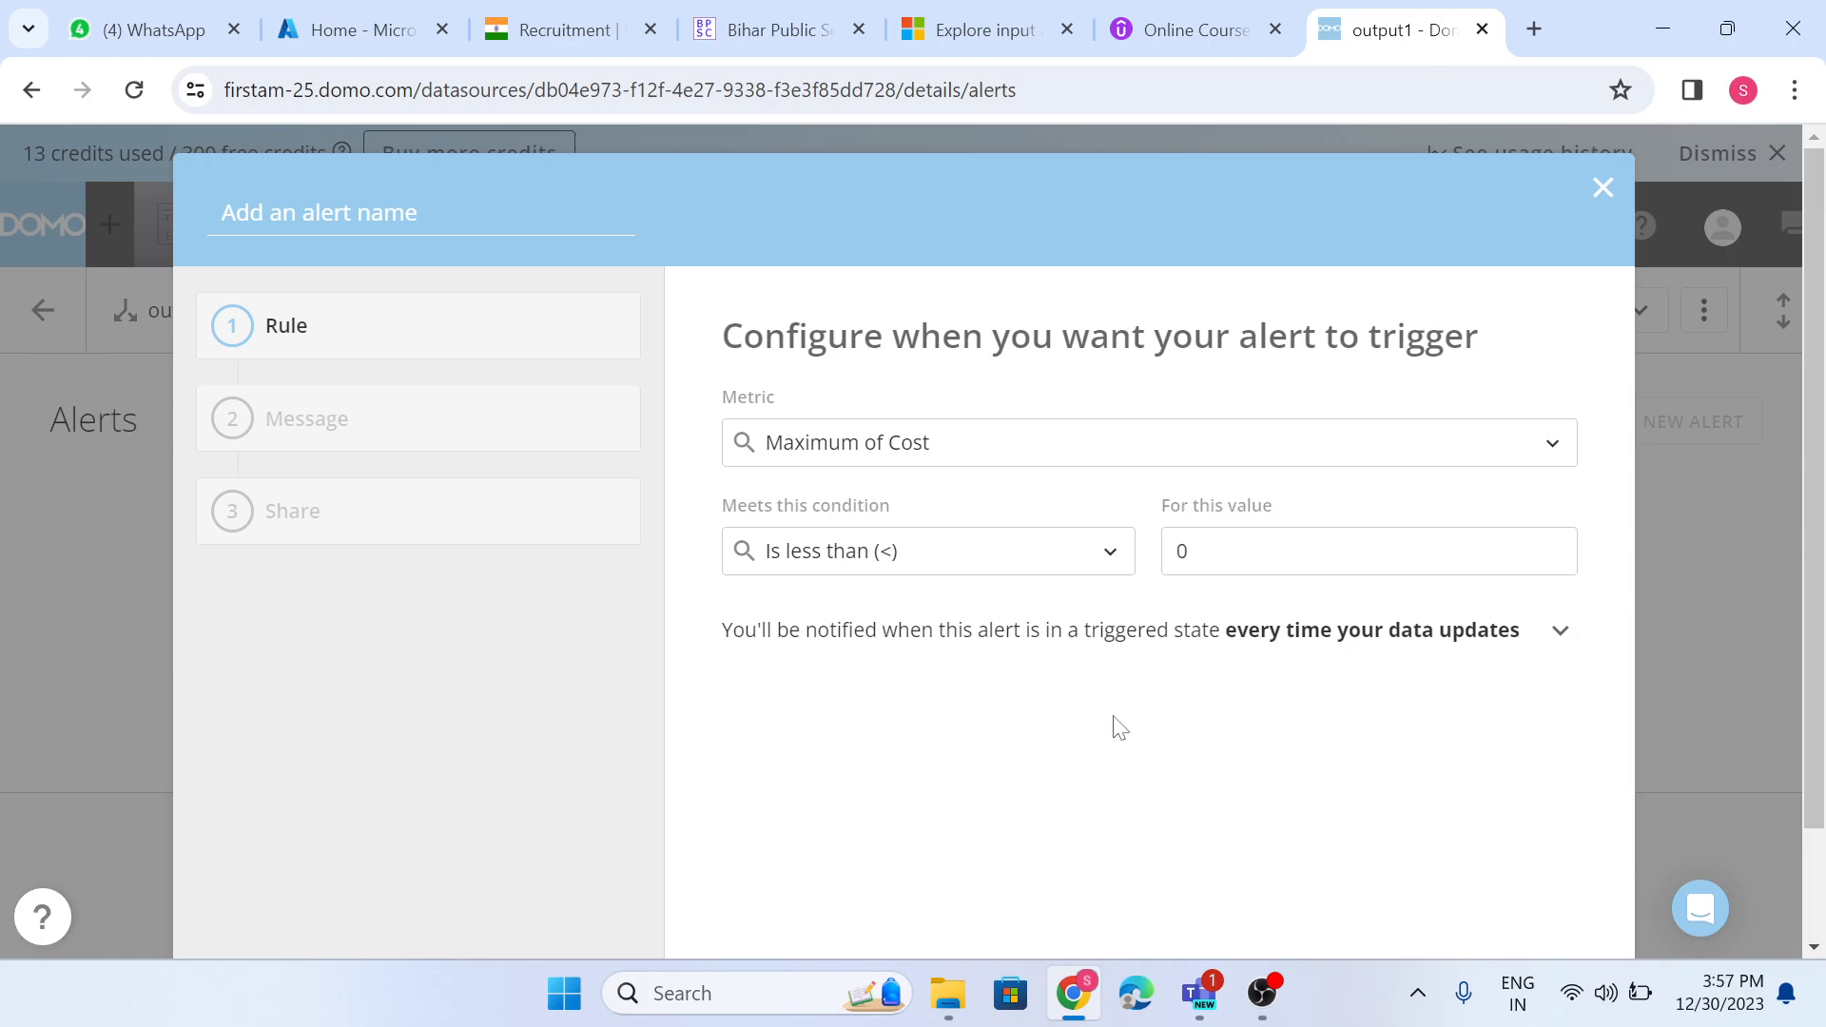
- Change the rule's condition to Increases by (+) with a value of 100
click(1021, 569)
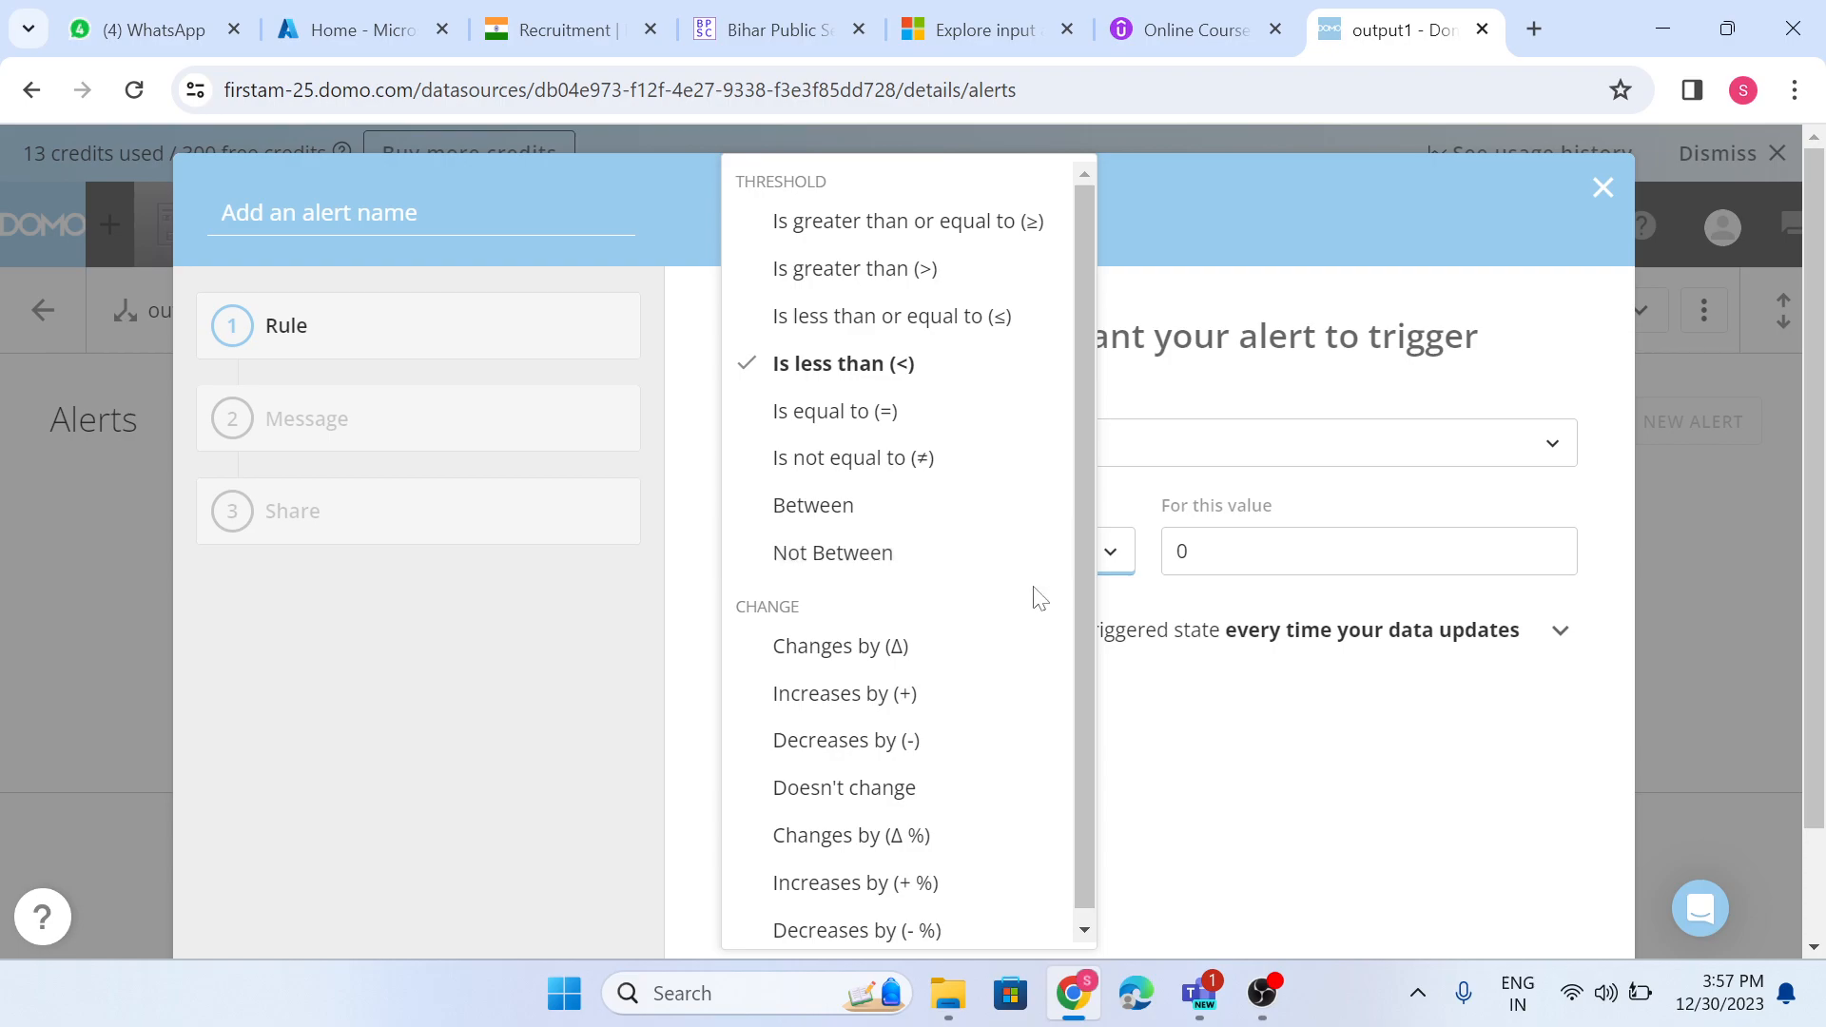
scroll(1039, 624, down, 1)
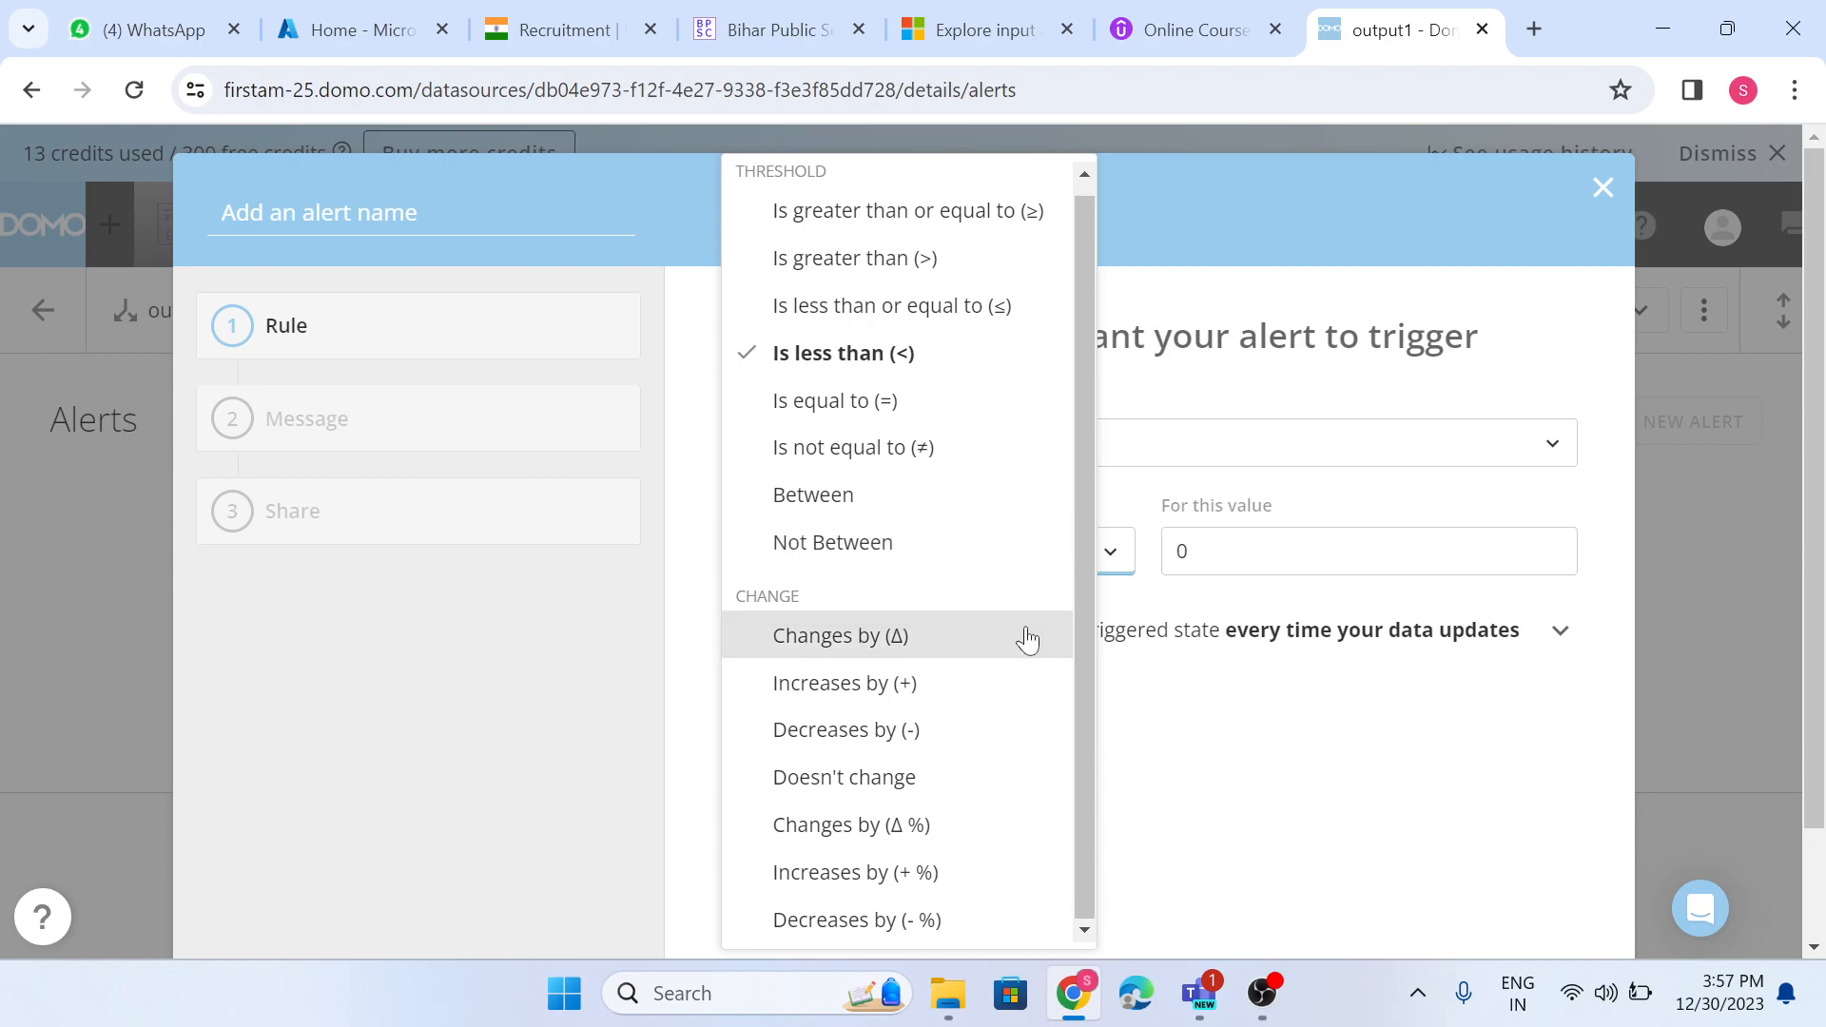
click(1008, 692)
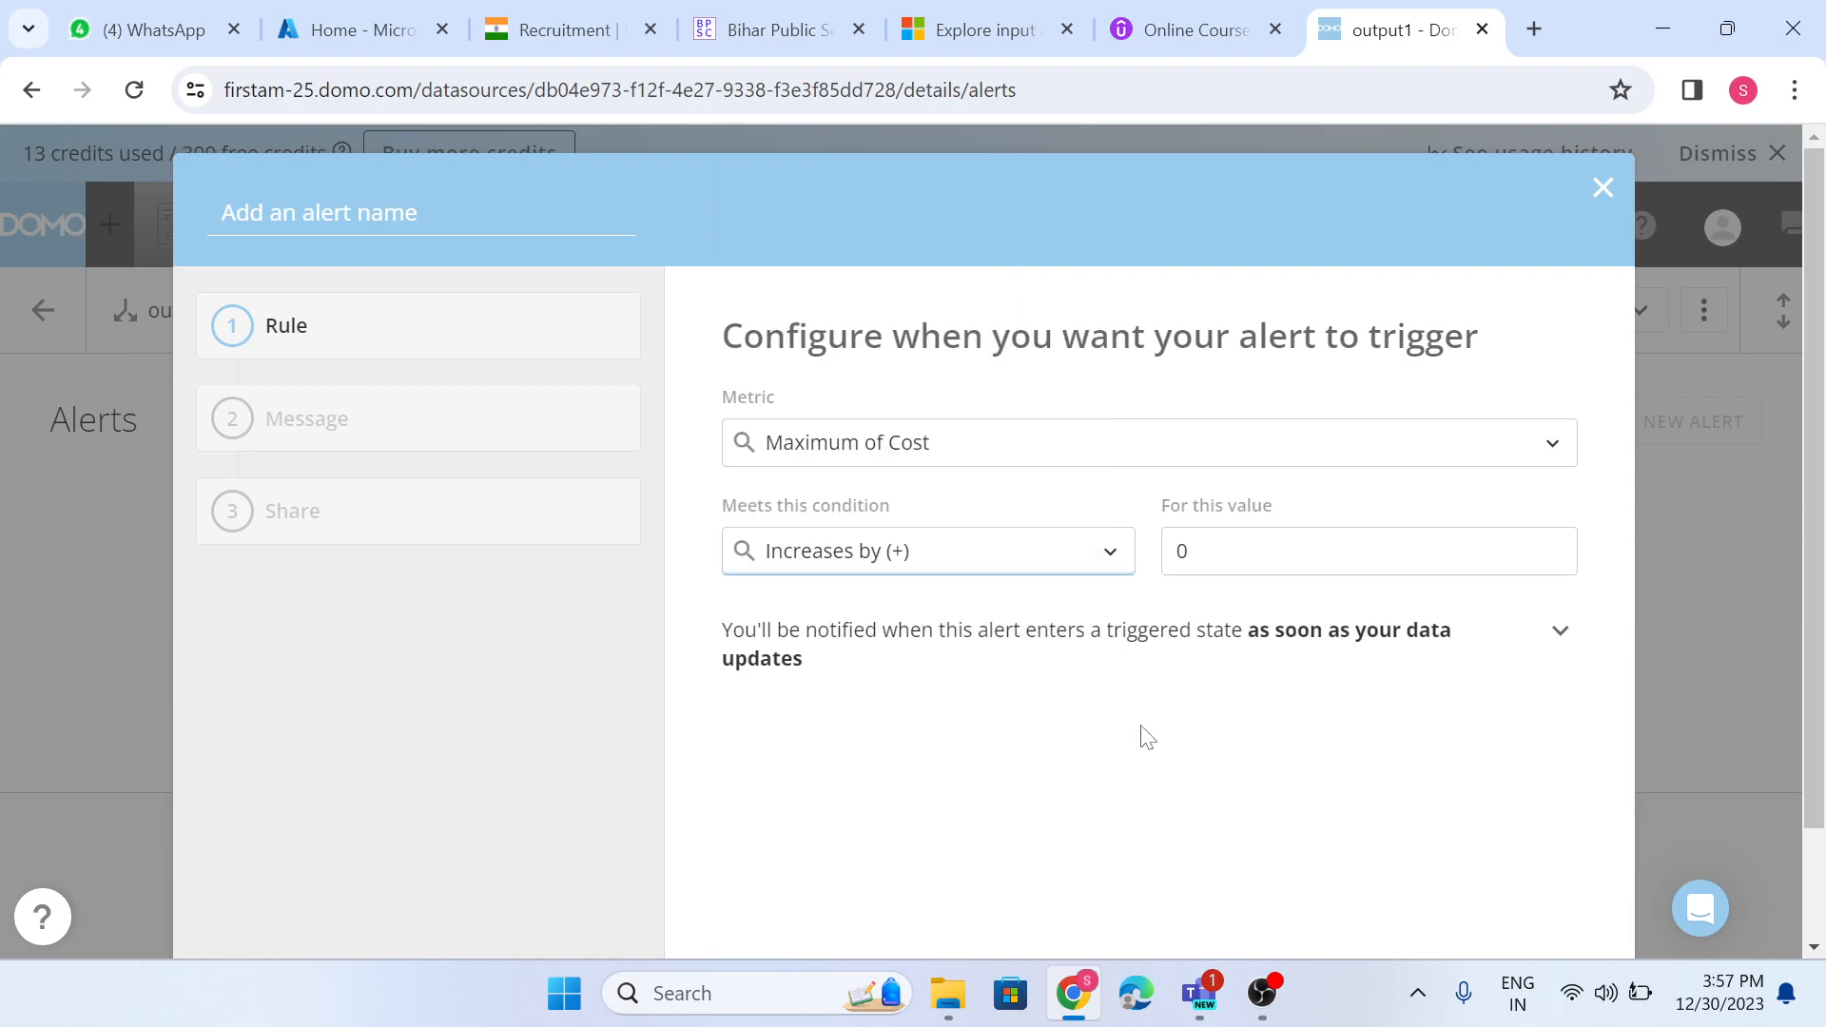
click(1234, 551)
key(BackSpace)
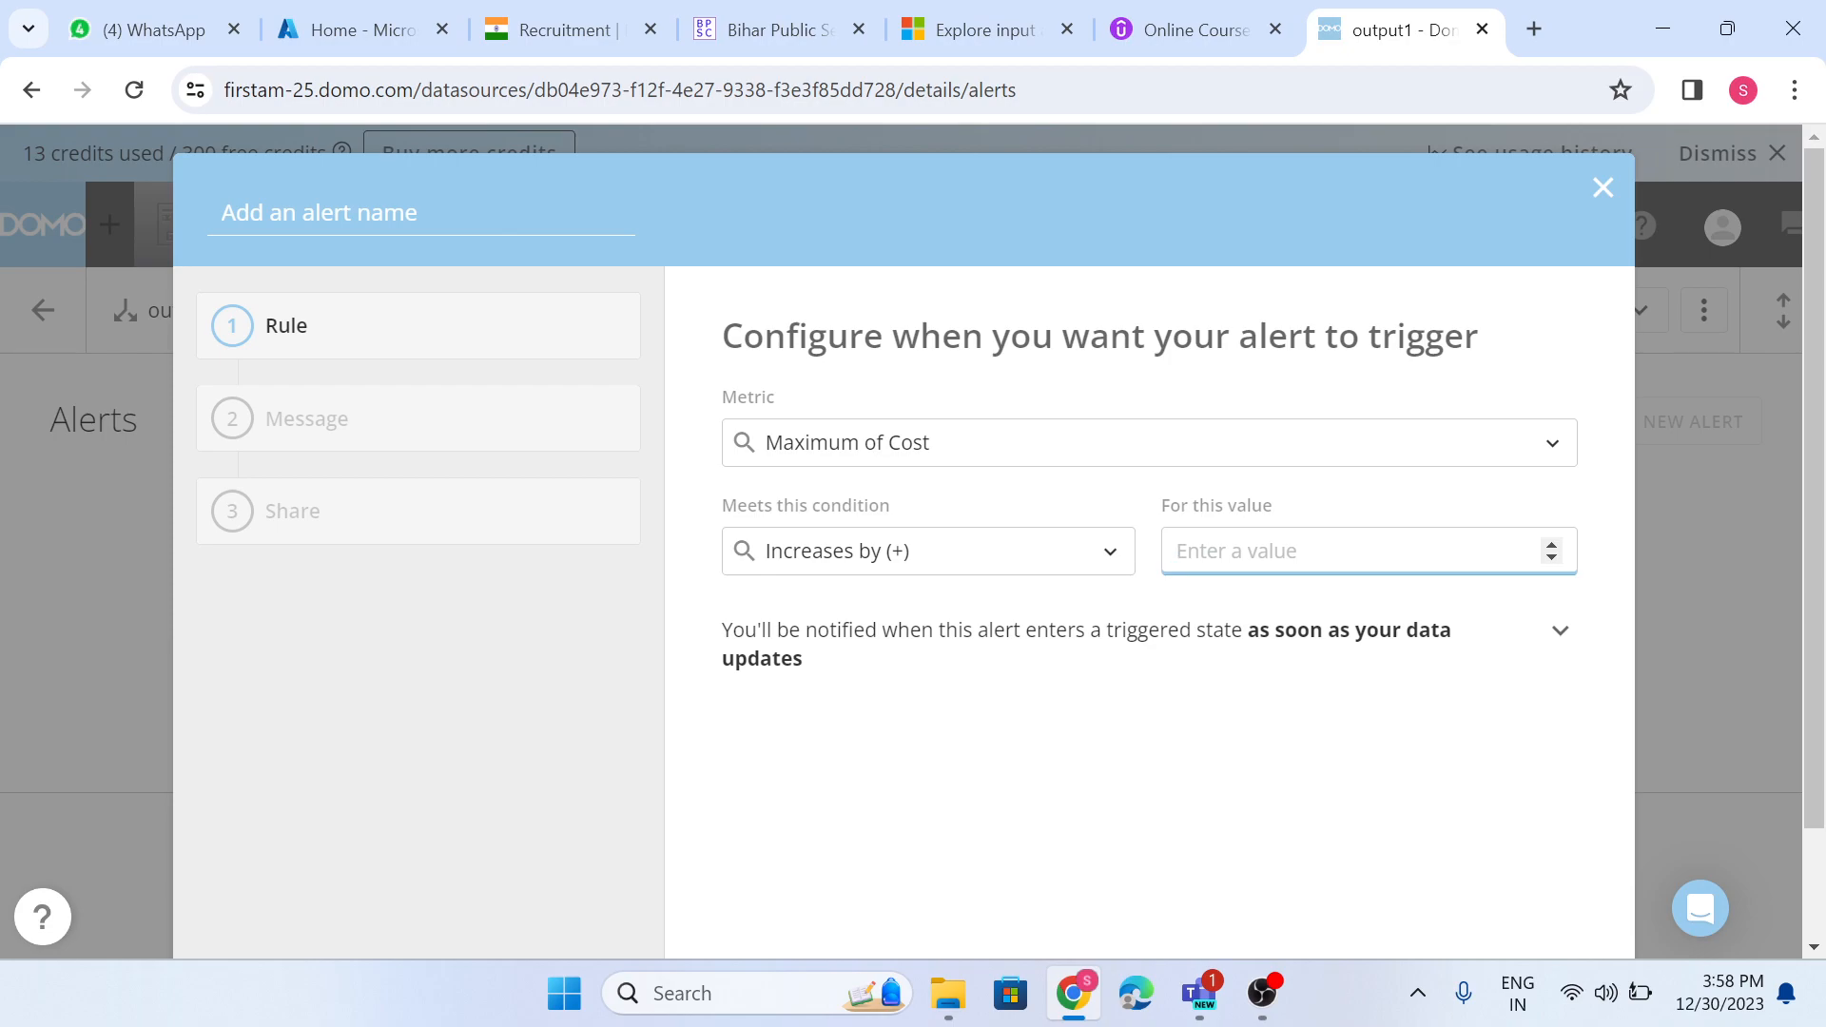
text(100)
click(1198, 772)
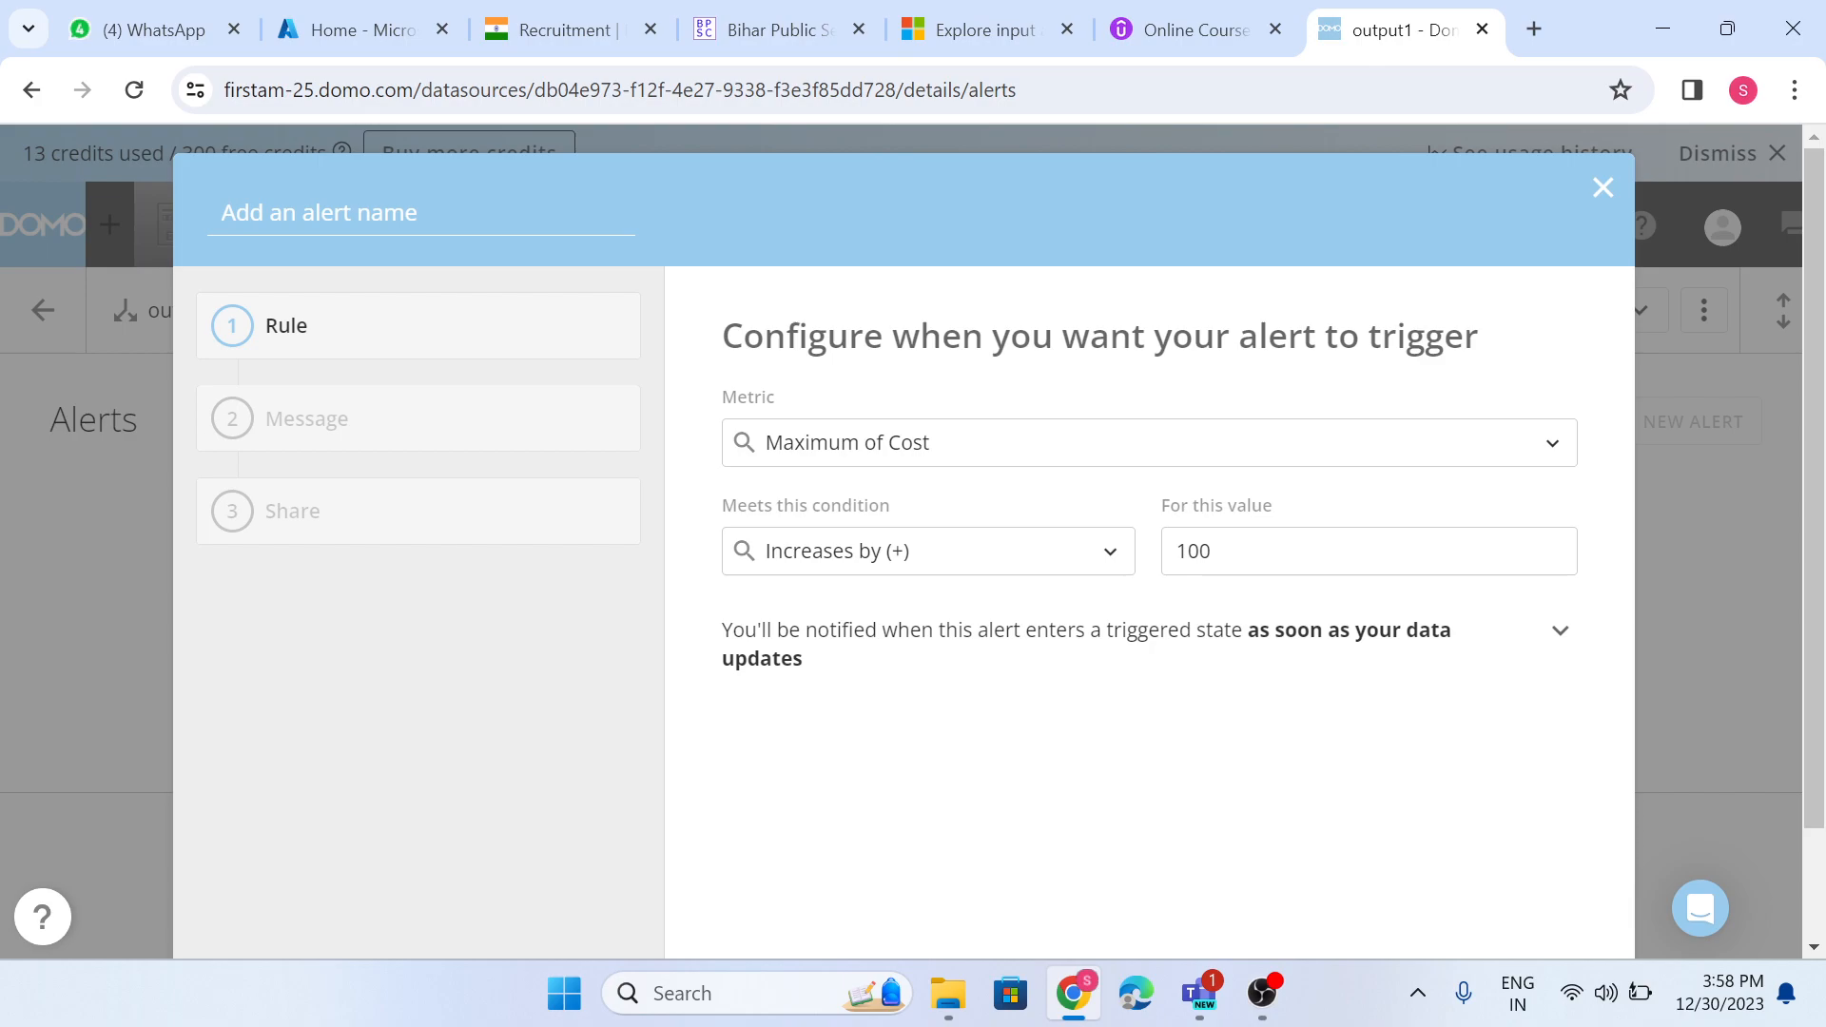
- Change the rule's condition to Changes by (Δ %) with a value of 20
click(1127, 445)
click(1129, 615)
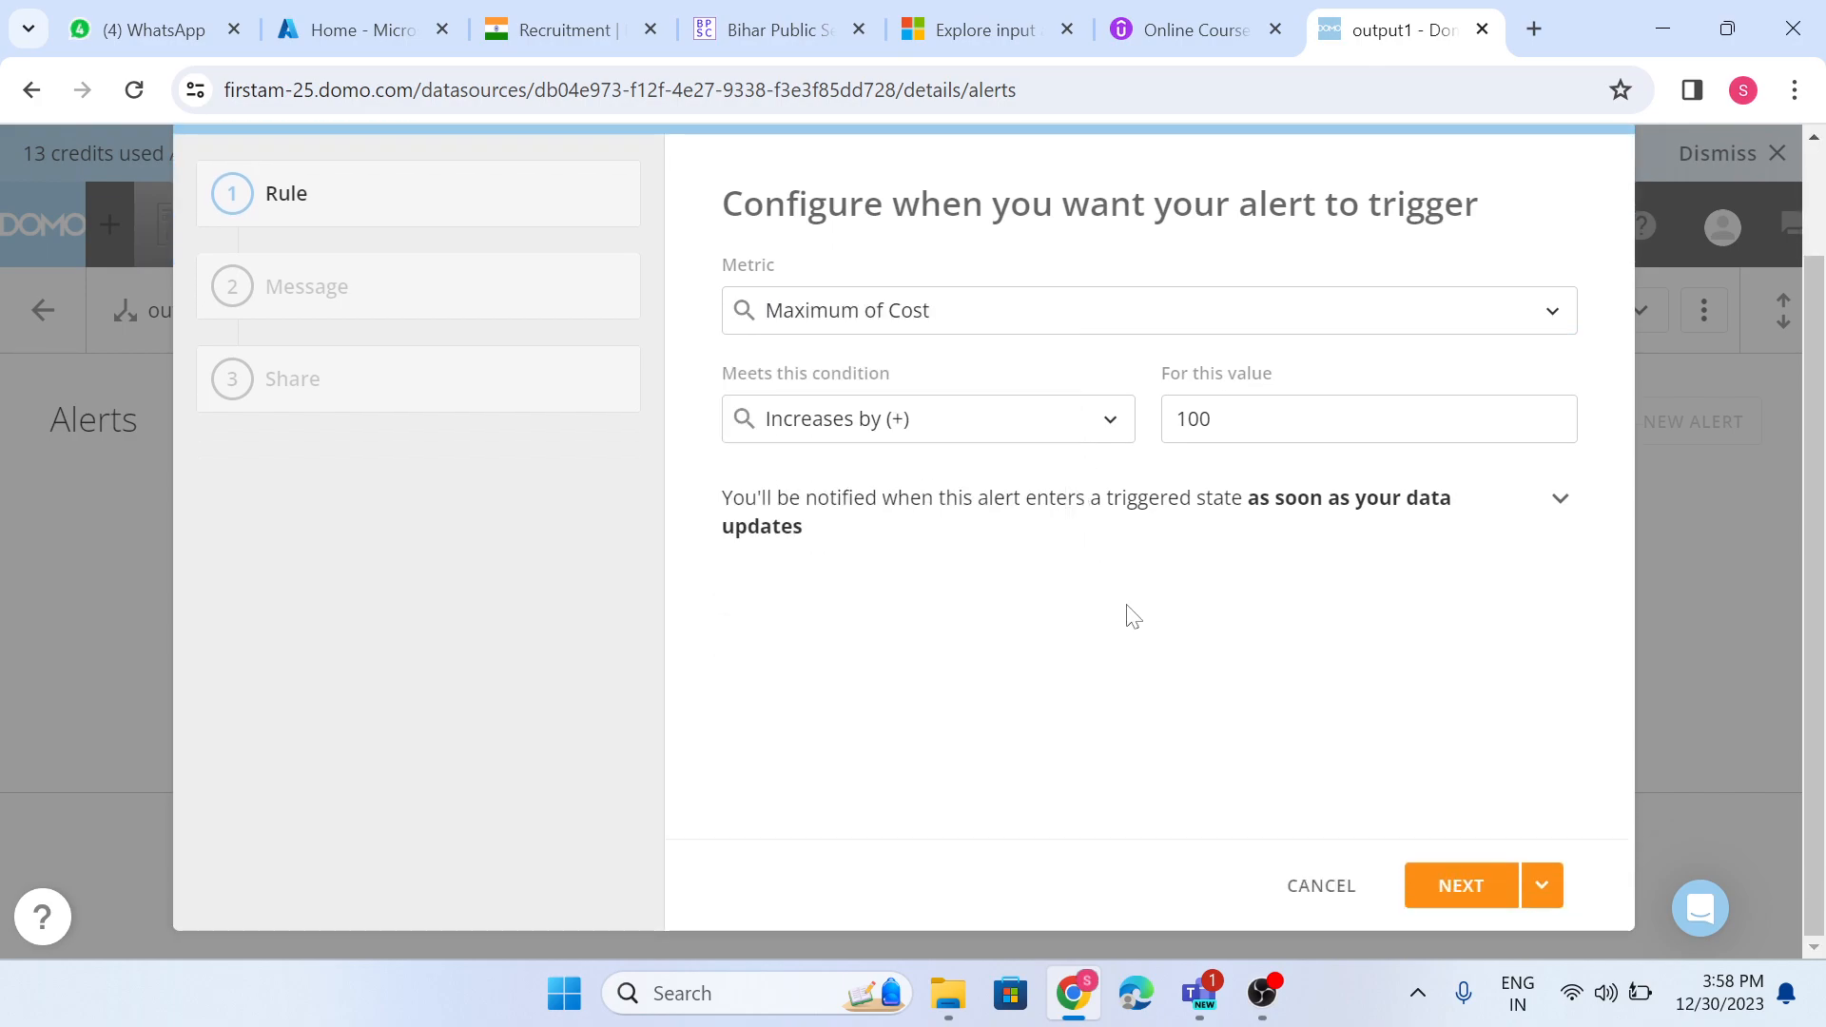
click(1075, 565)
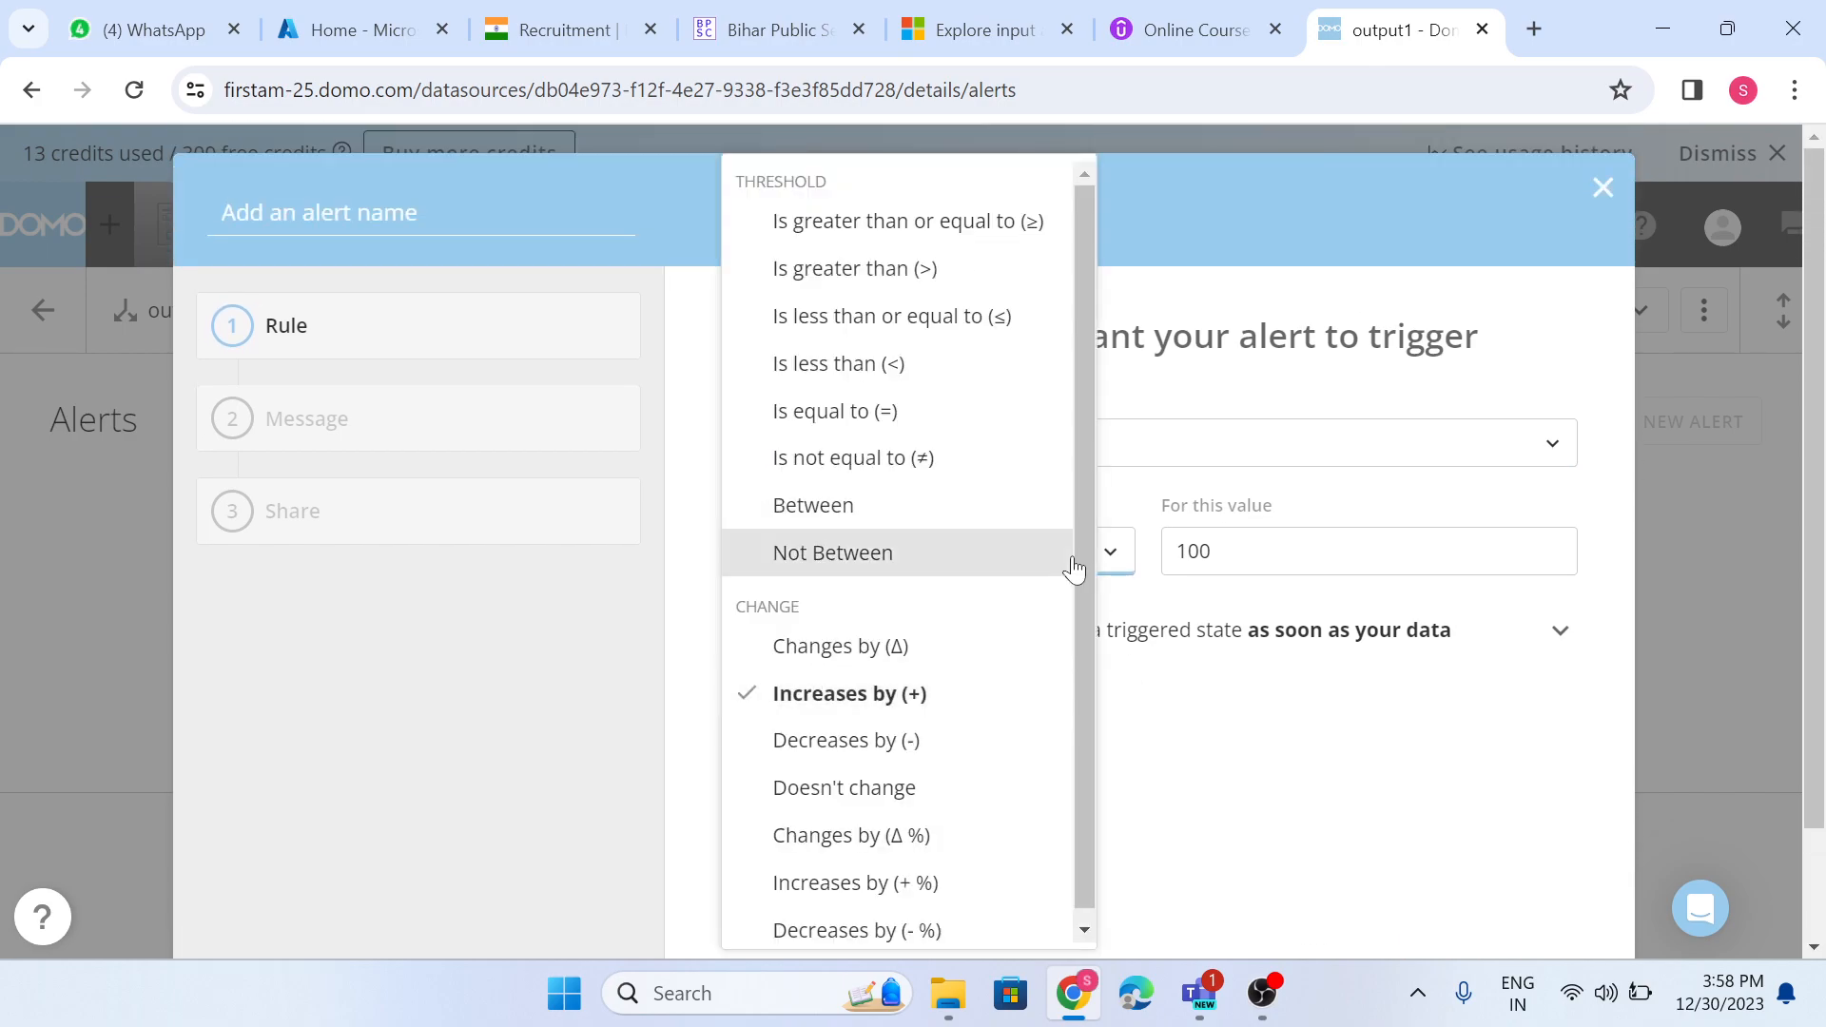
click(985, 850)
click(1208, 552)
key(BackSpace)
key(BackSpace)
key(BackSpace)
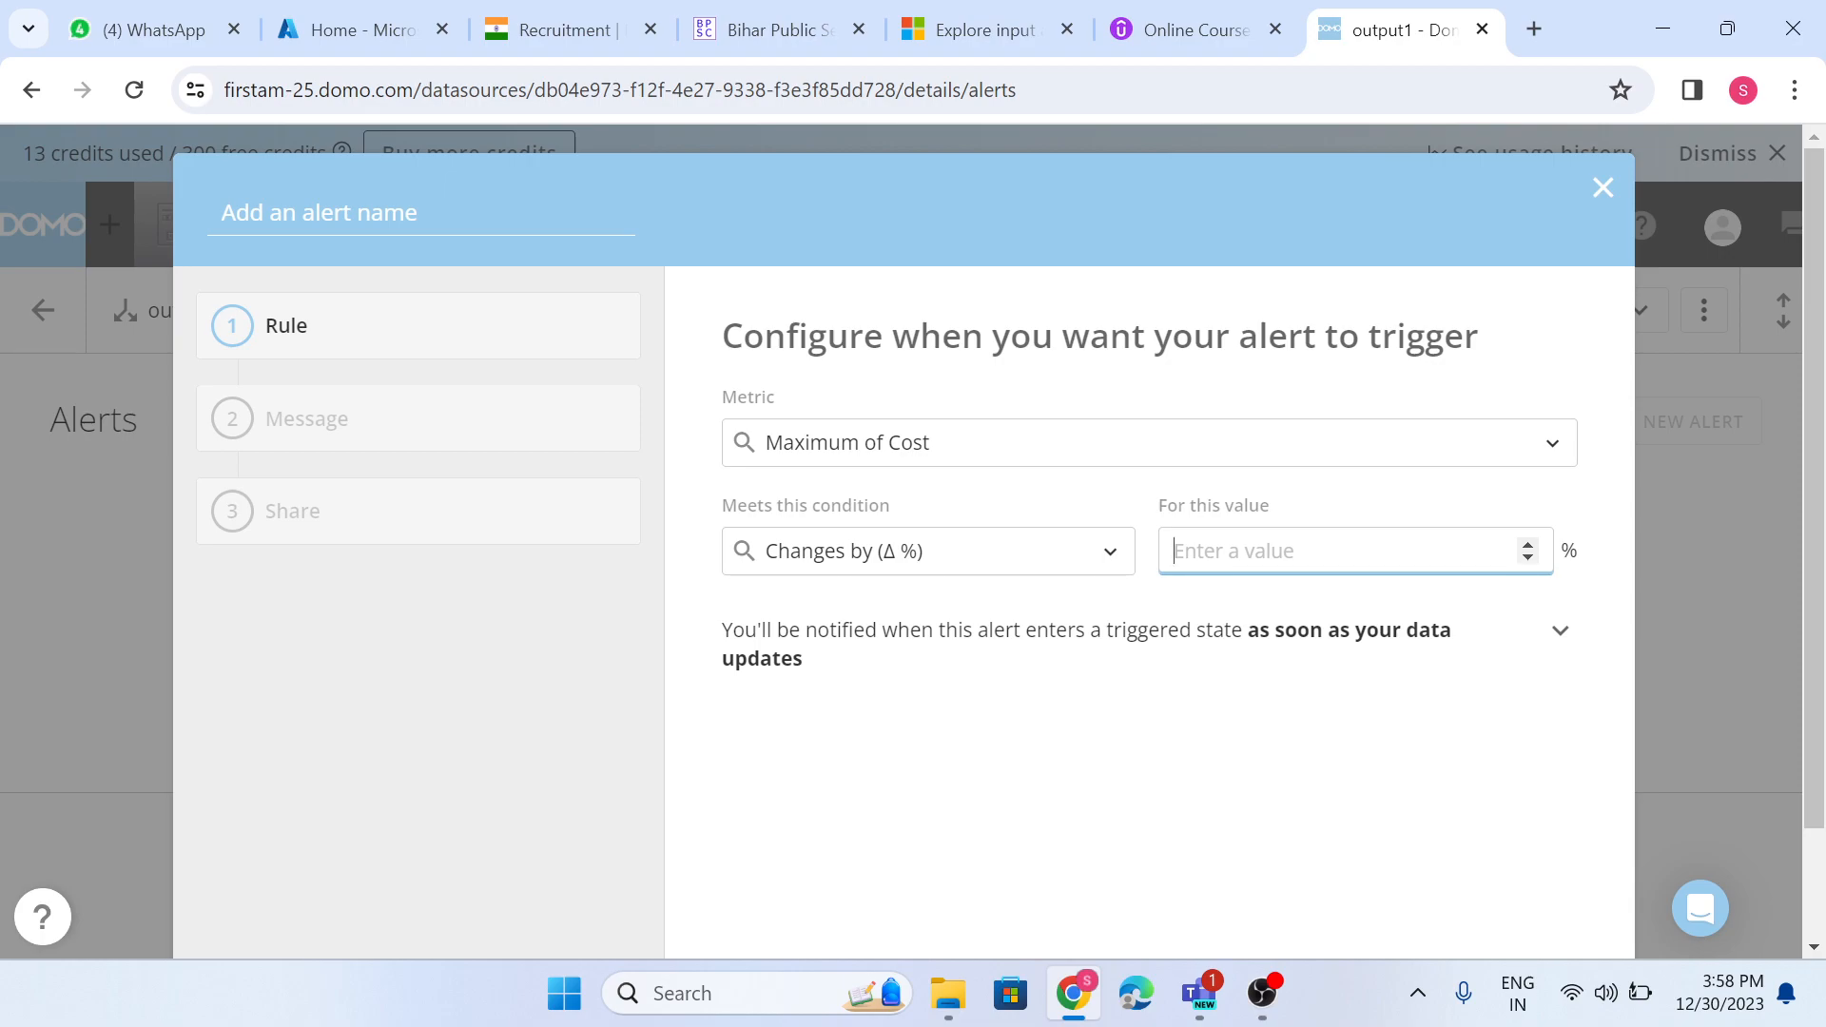
text(20)
click(1160, 699)
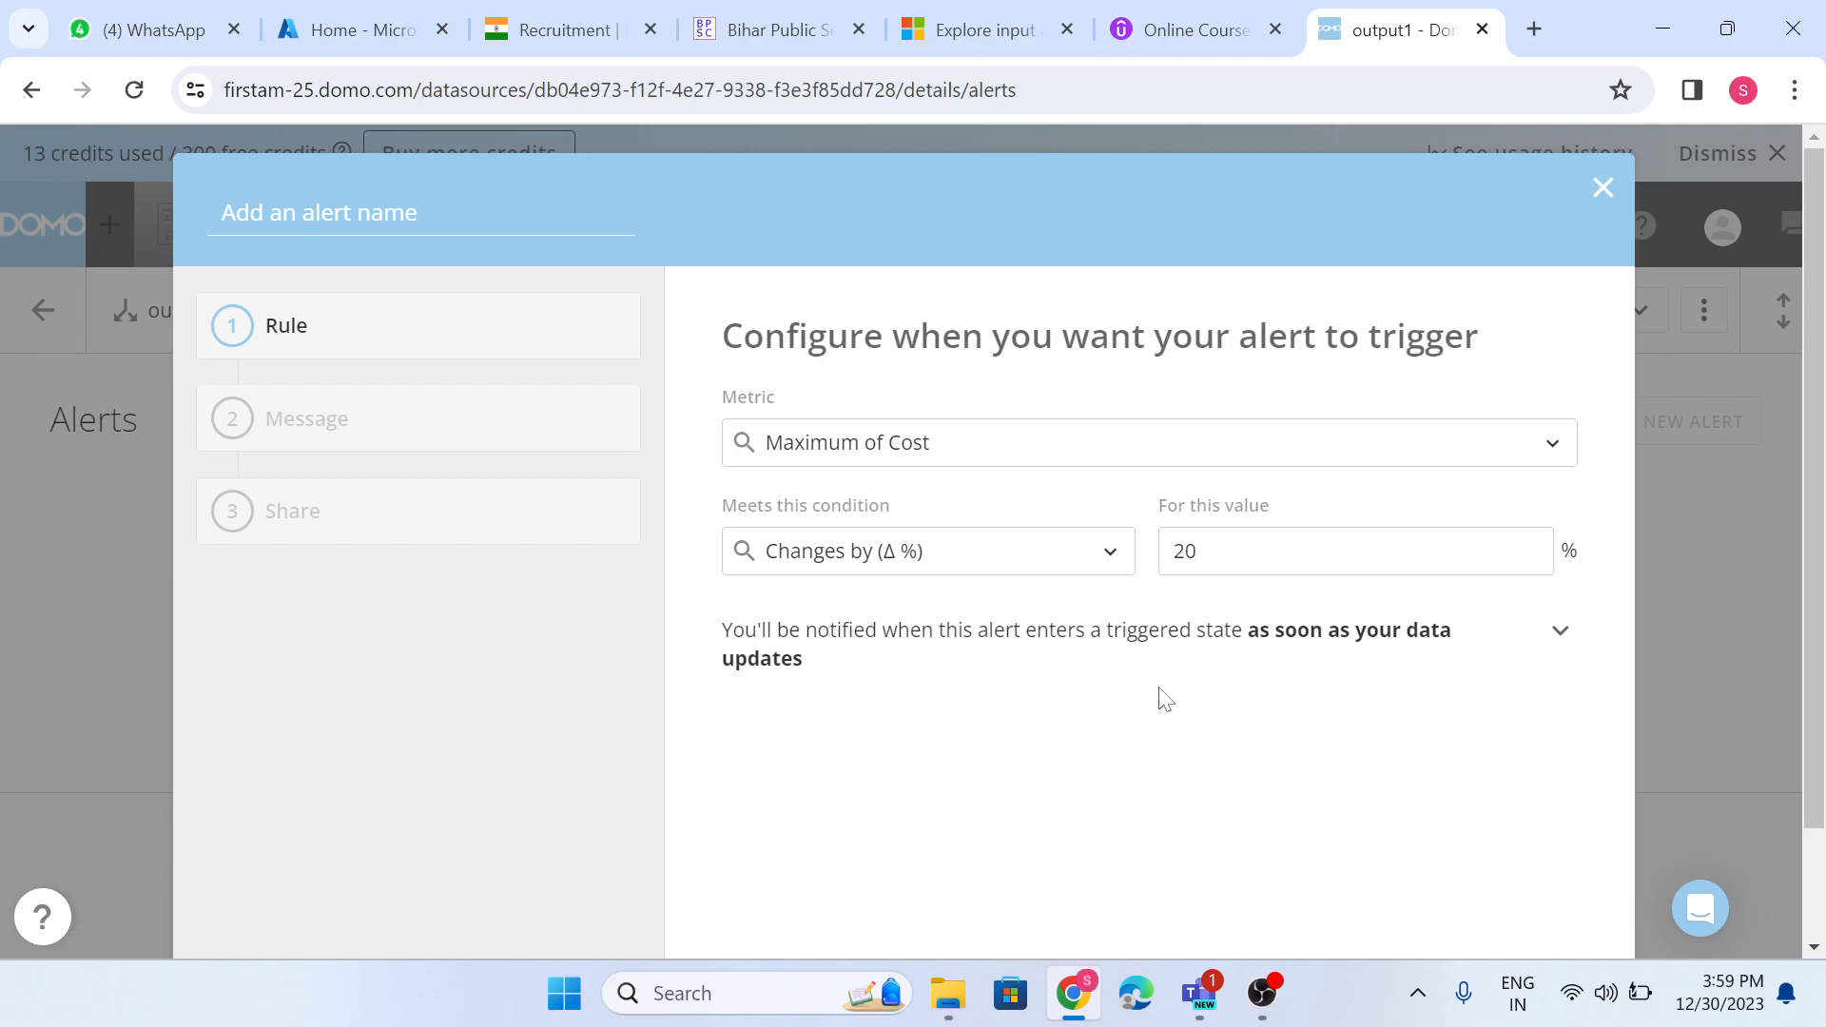
- Accept the alert rule and the default notification message, and proceed to sharing the alert
scroll(1170, 703, down, 2)
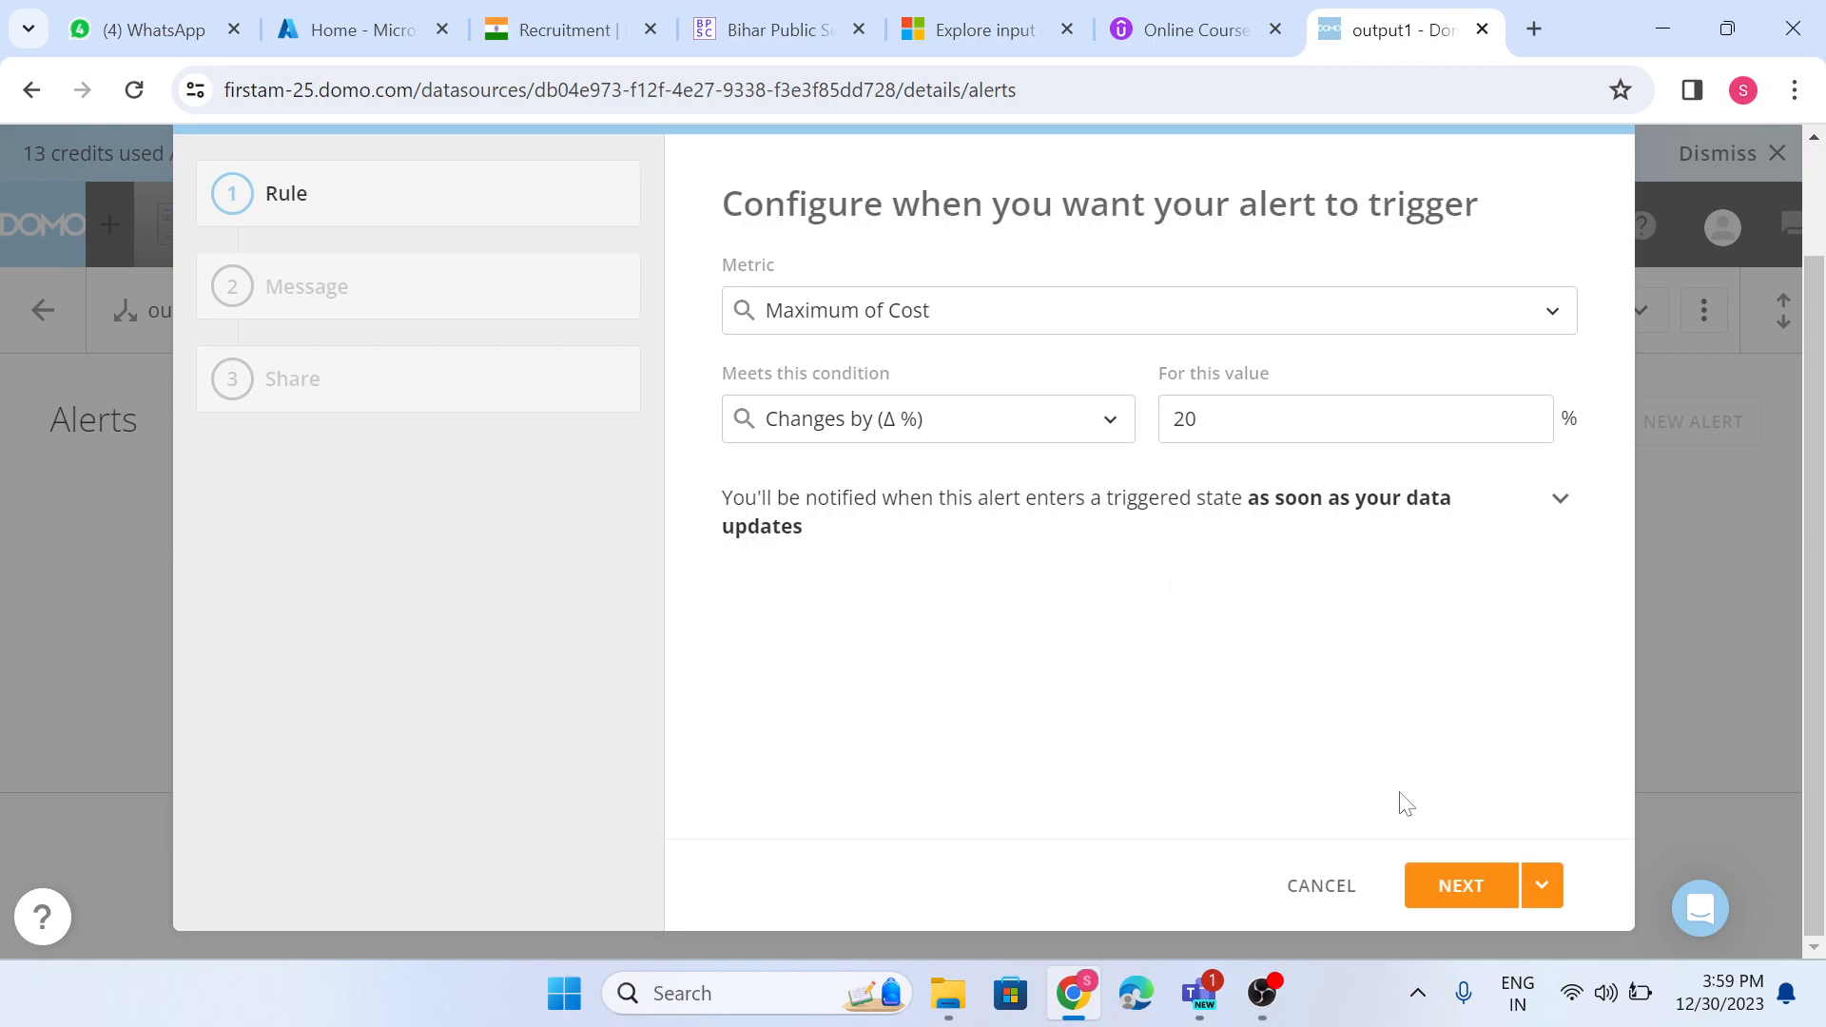
click(1455, 884)
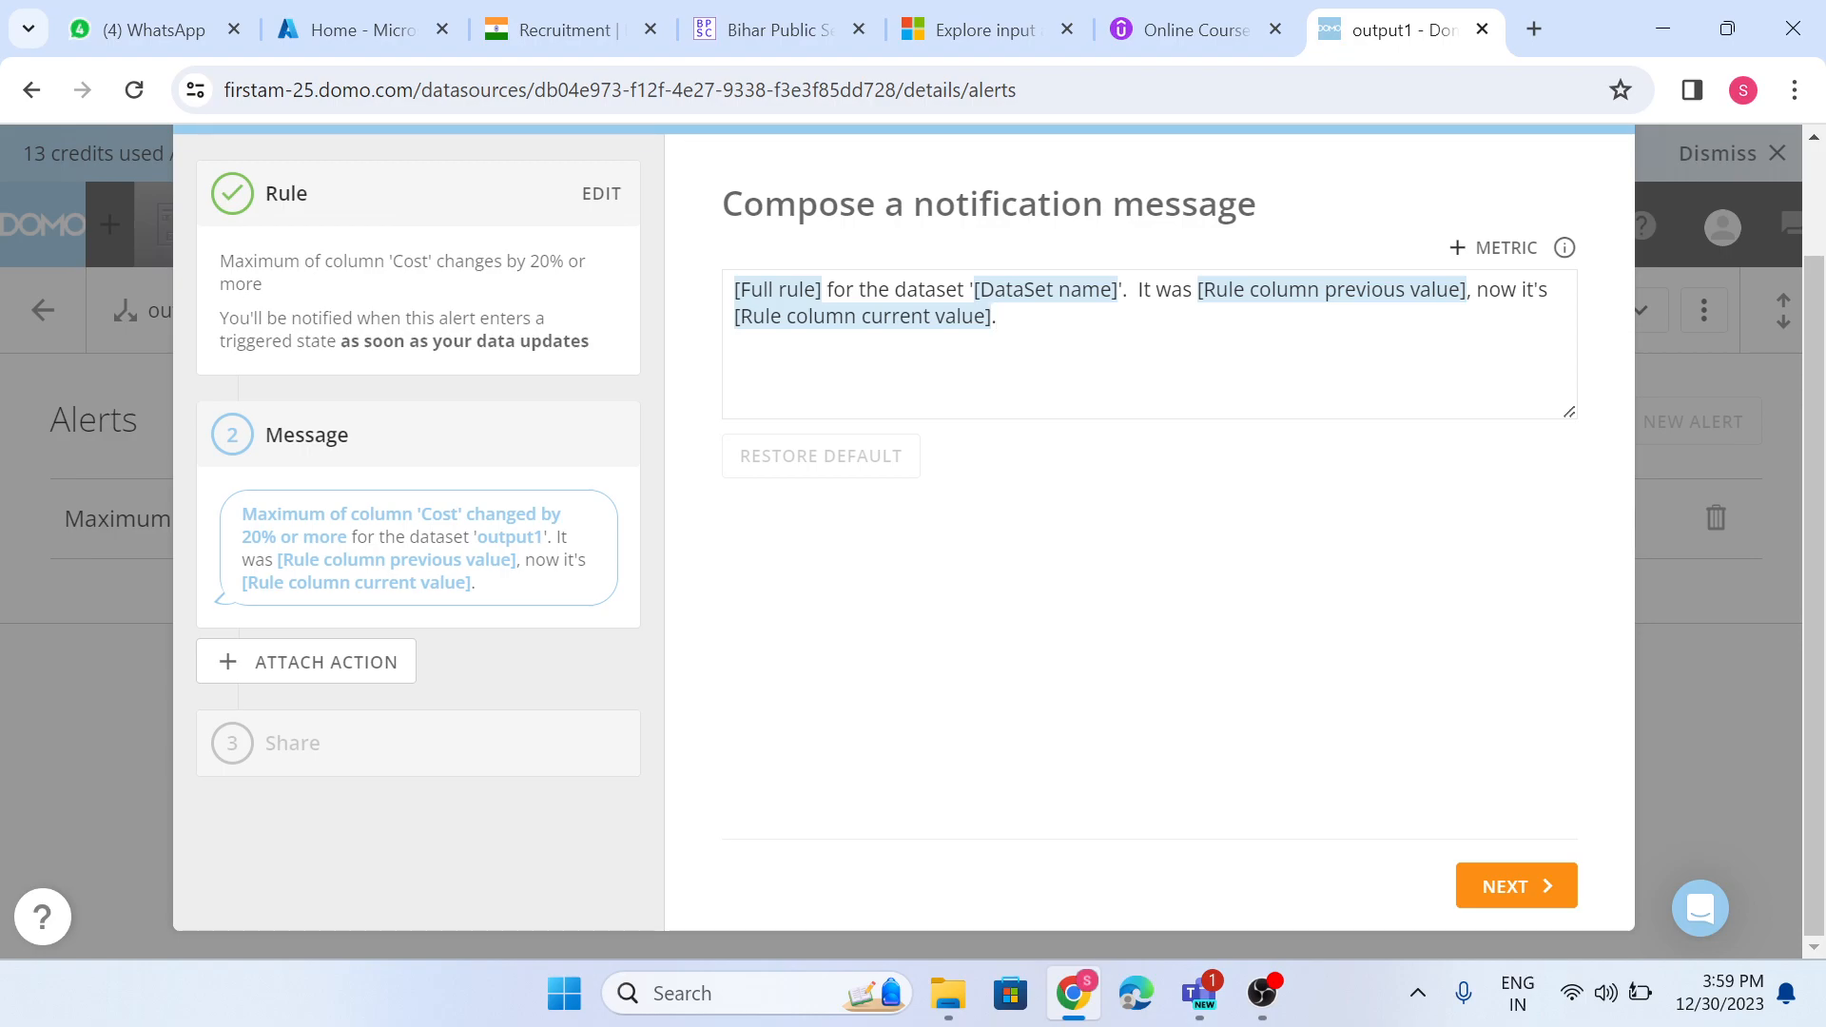
click(1500, 886)
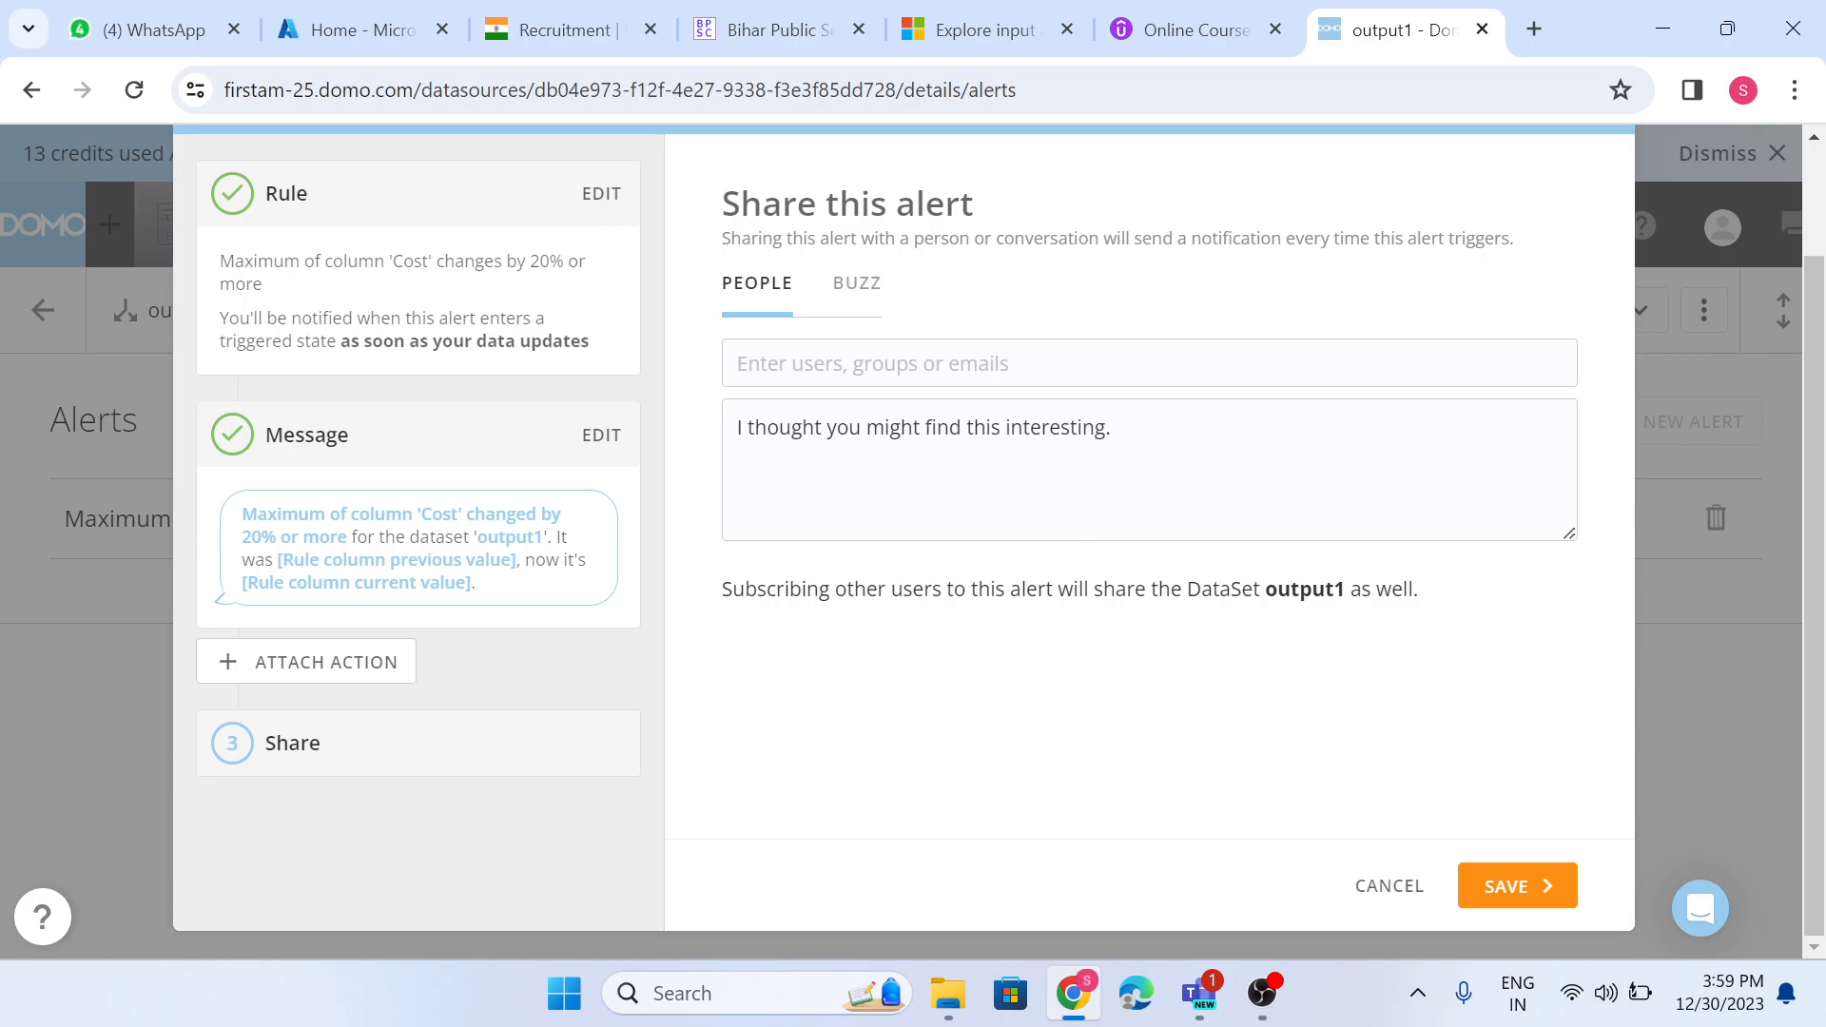
- Add a user as the alert's recipient with the default share note and save the alert
click(872, 363)
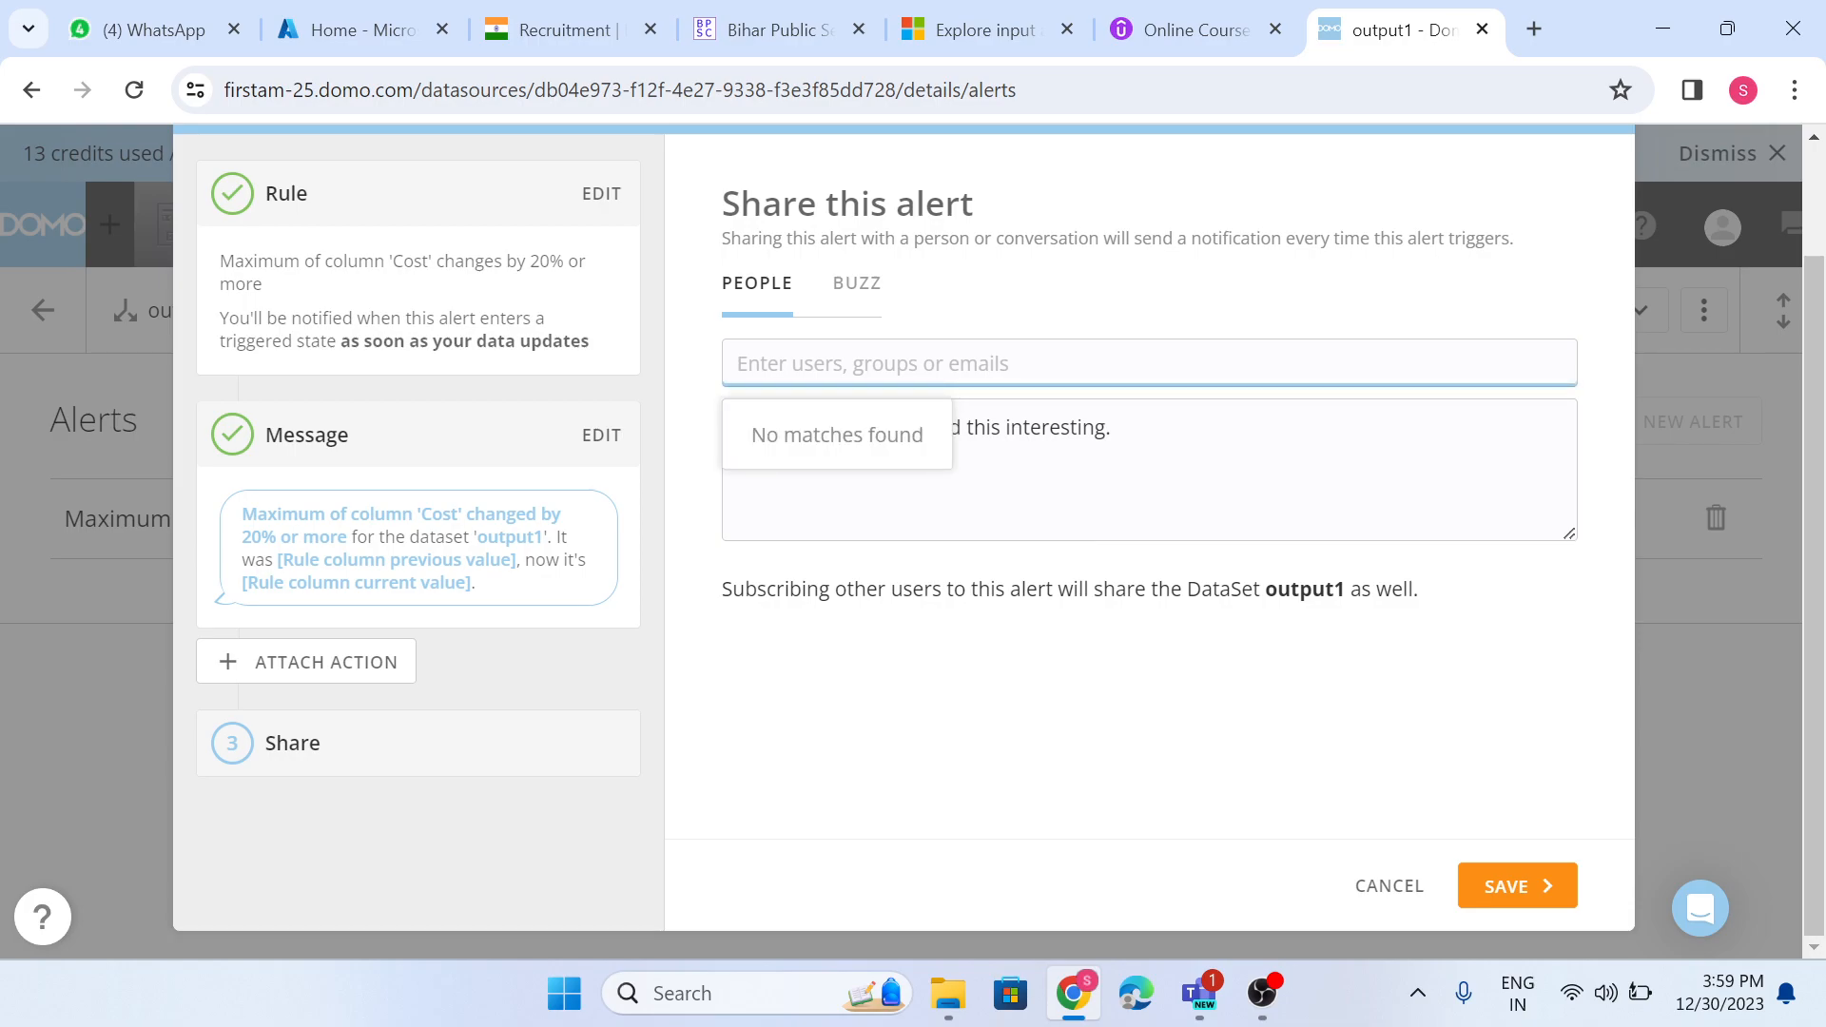
text(riy)
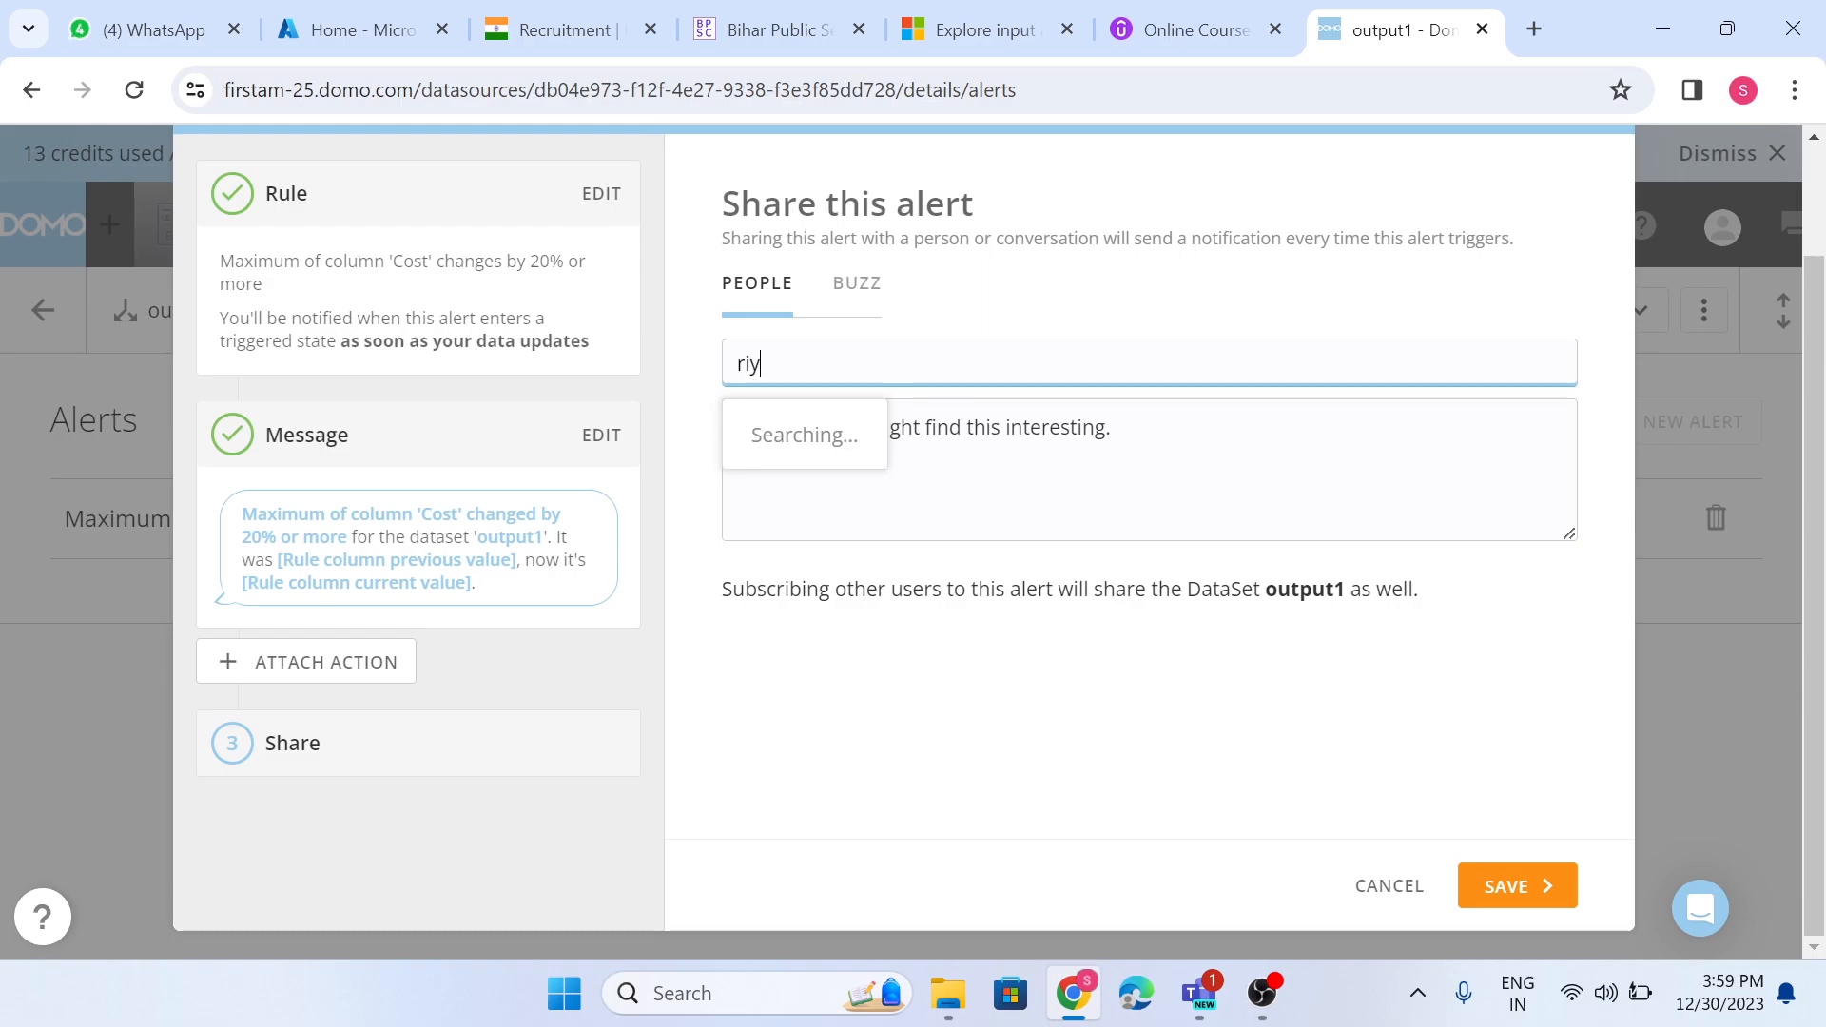
key(BackSpace)
key(BackSpace)
key(BackSpace)
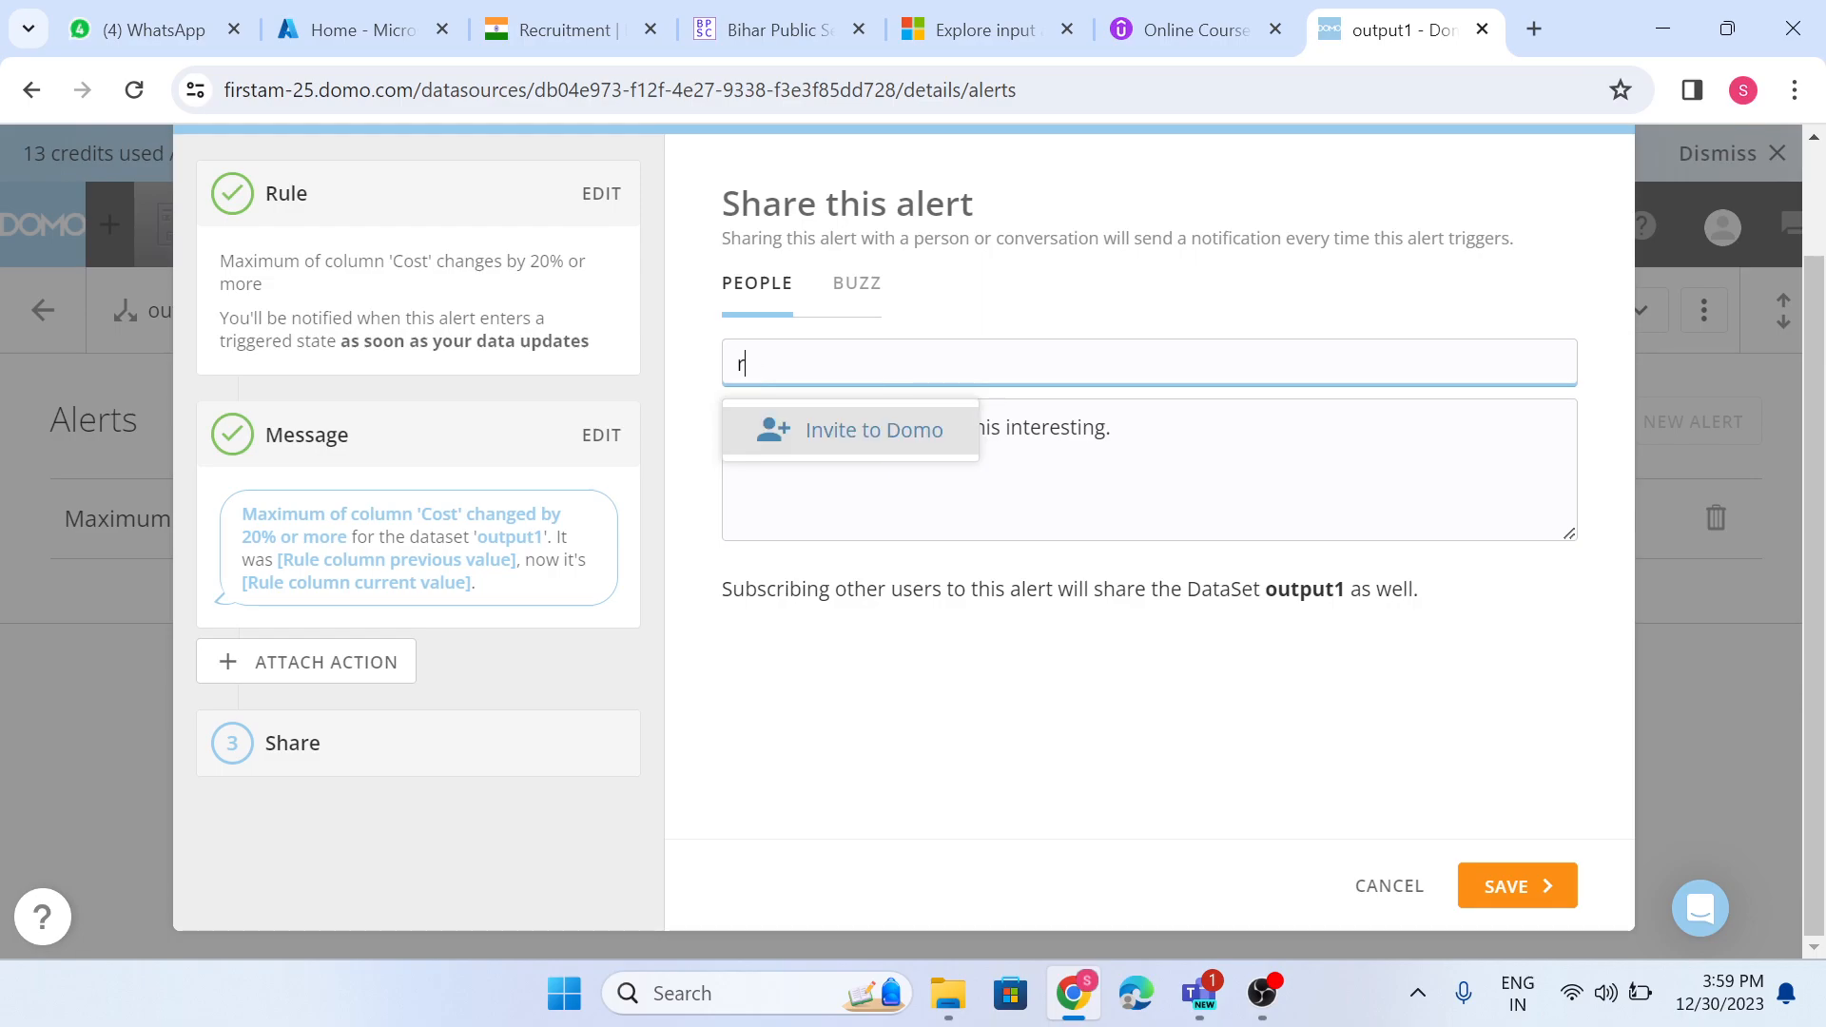
text(tiy)
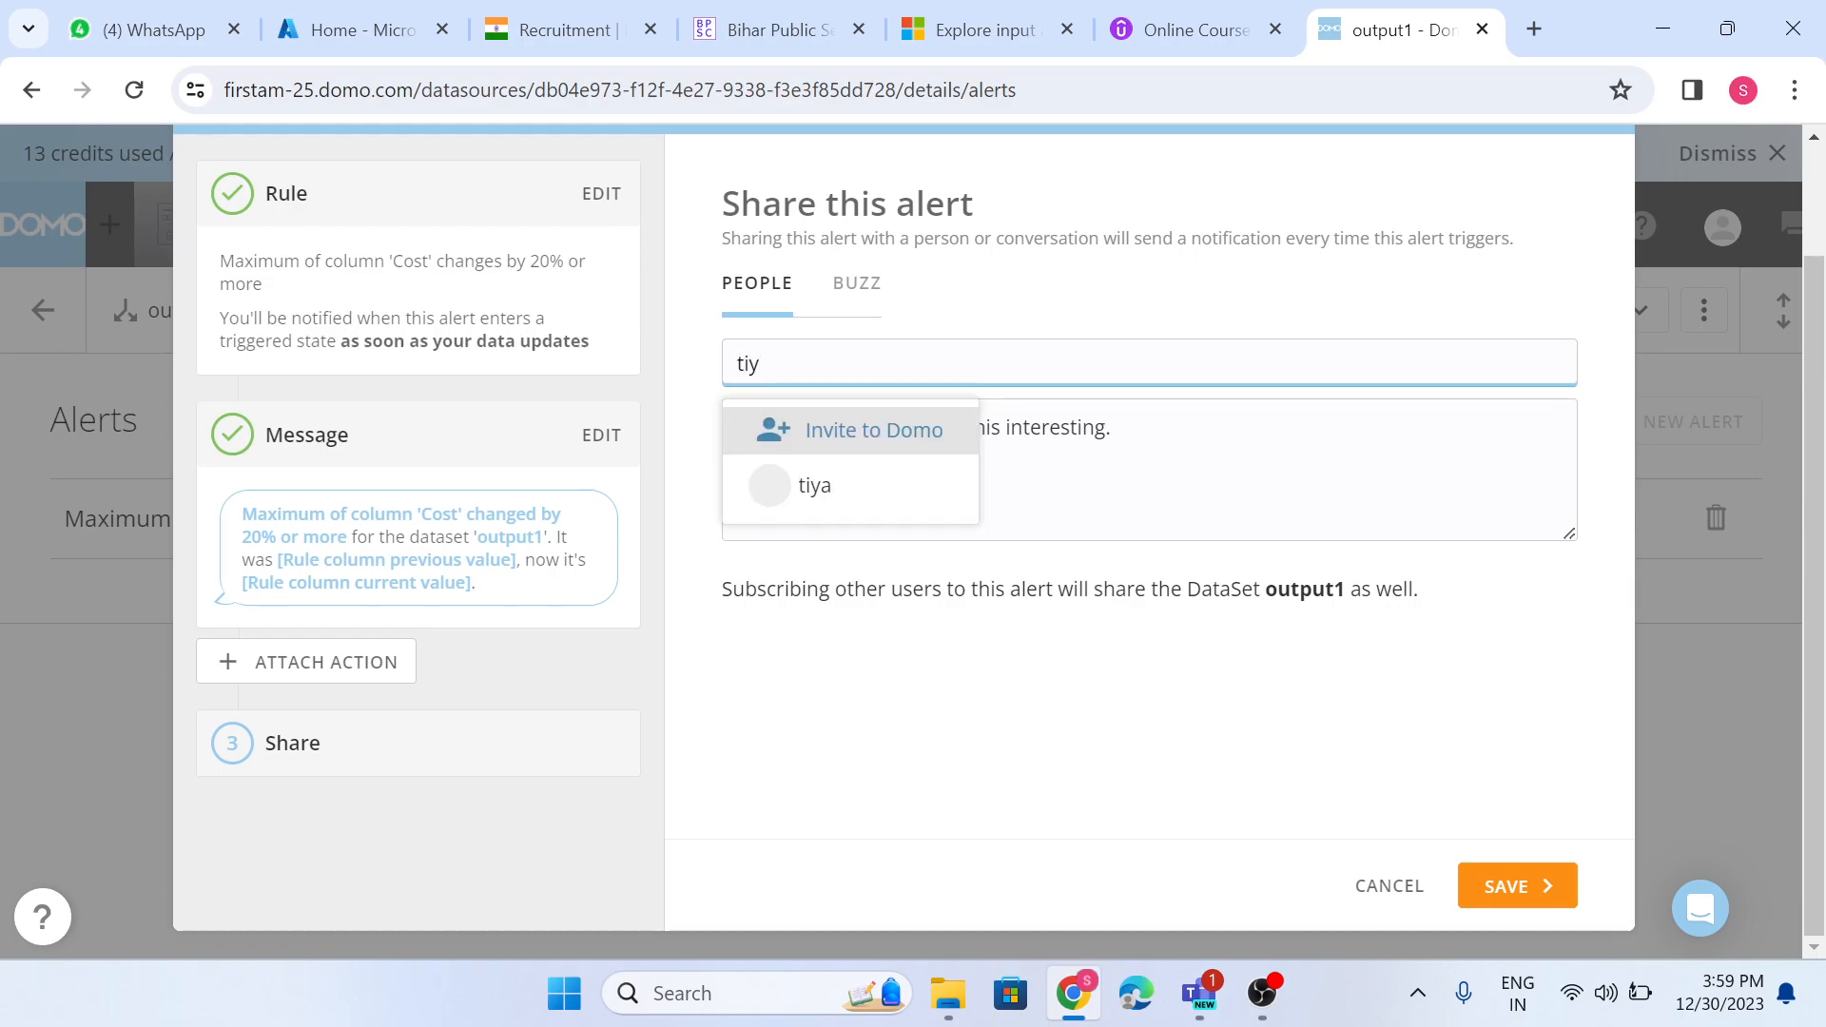
click(925, 489)
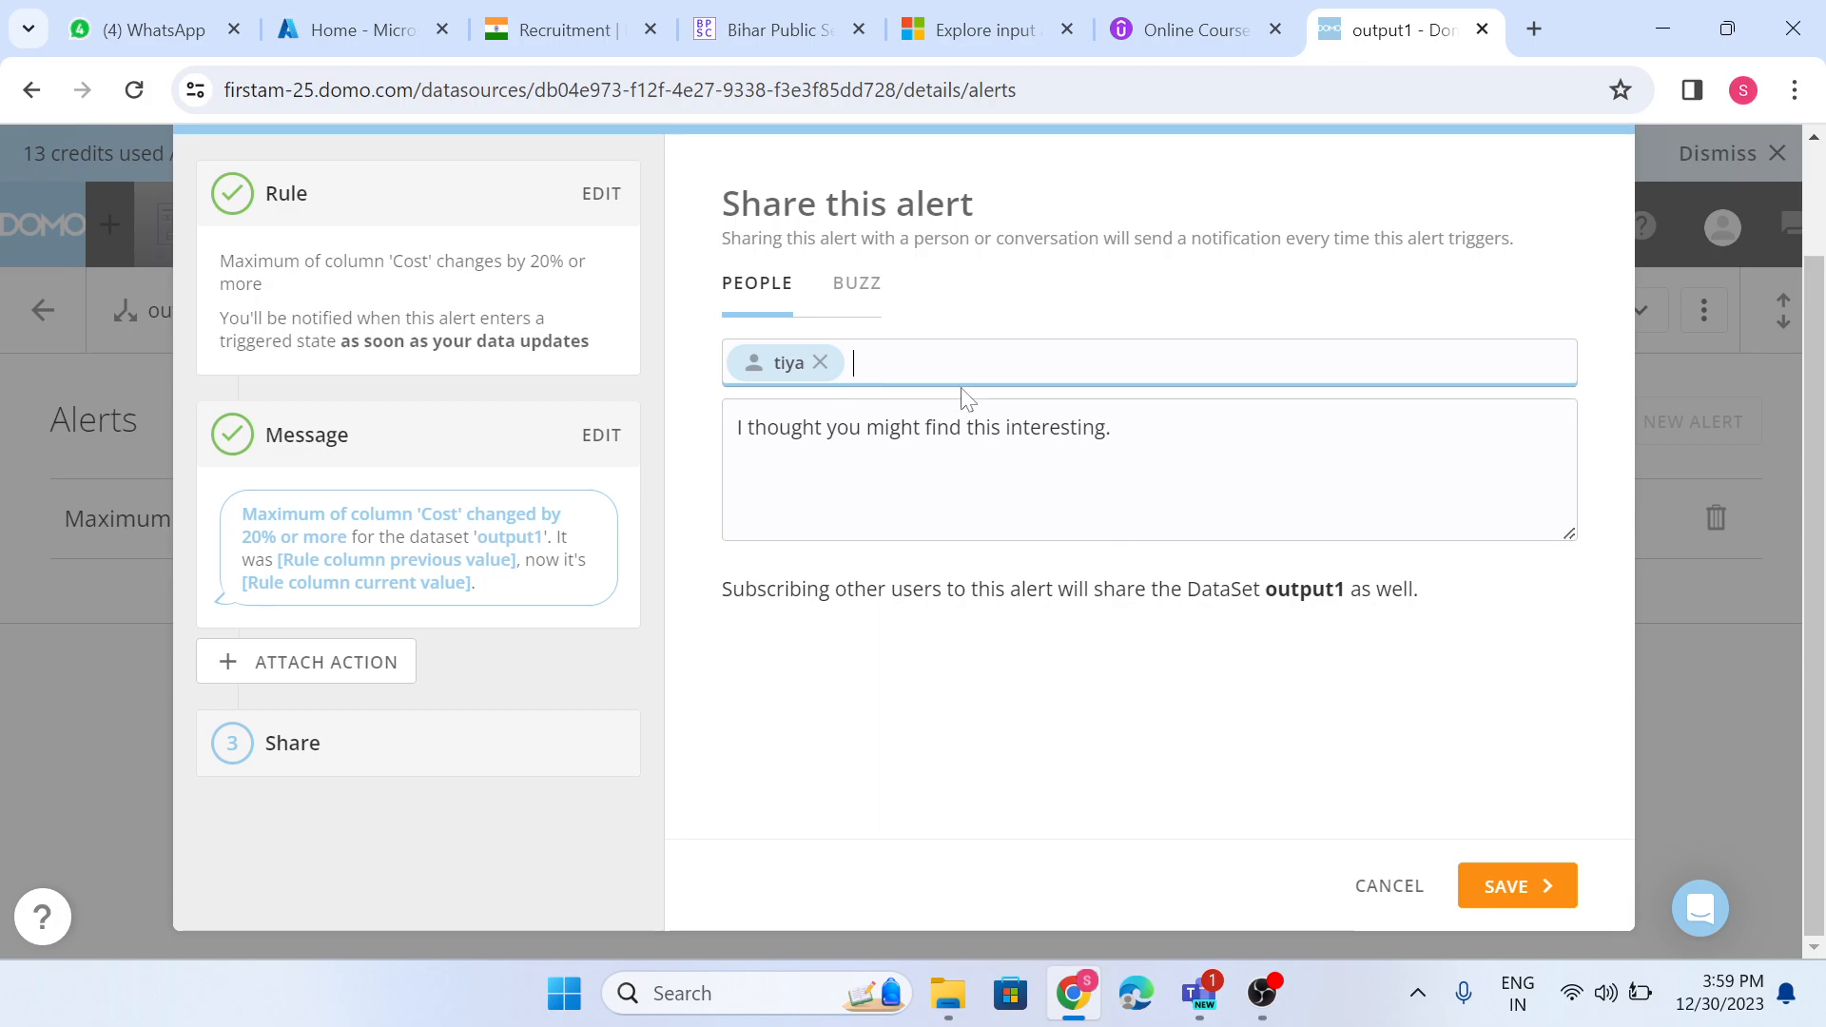
click(1503, 885)
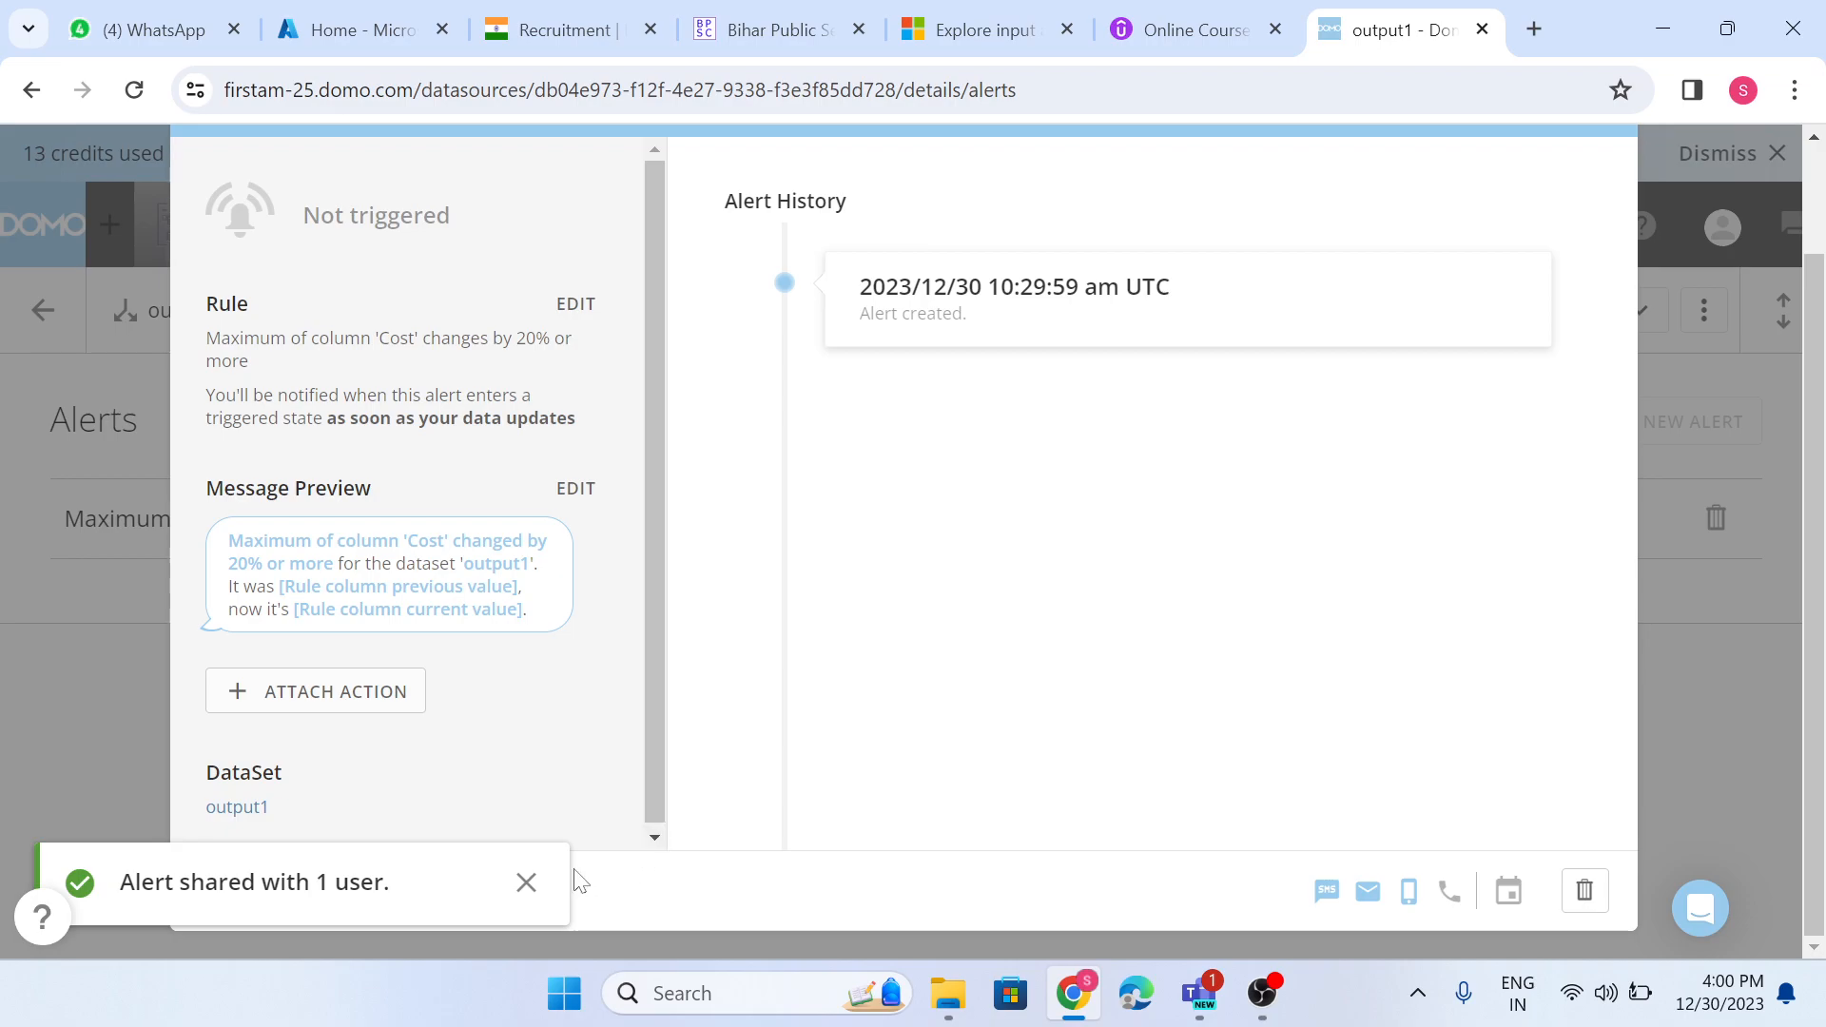
- Check the saved alert's sharing options and the people it is already shared with
click(526, 883)
scroll(583, 799, down, 1)
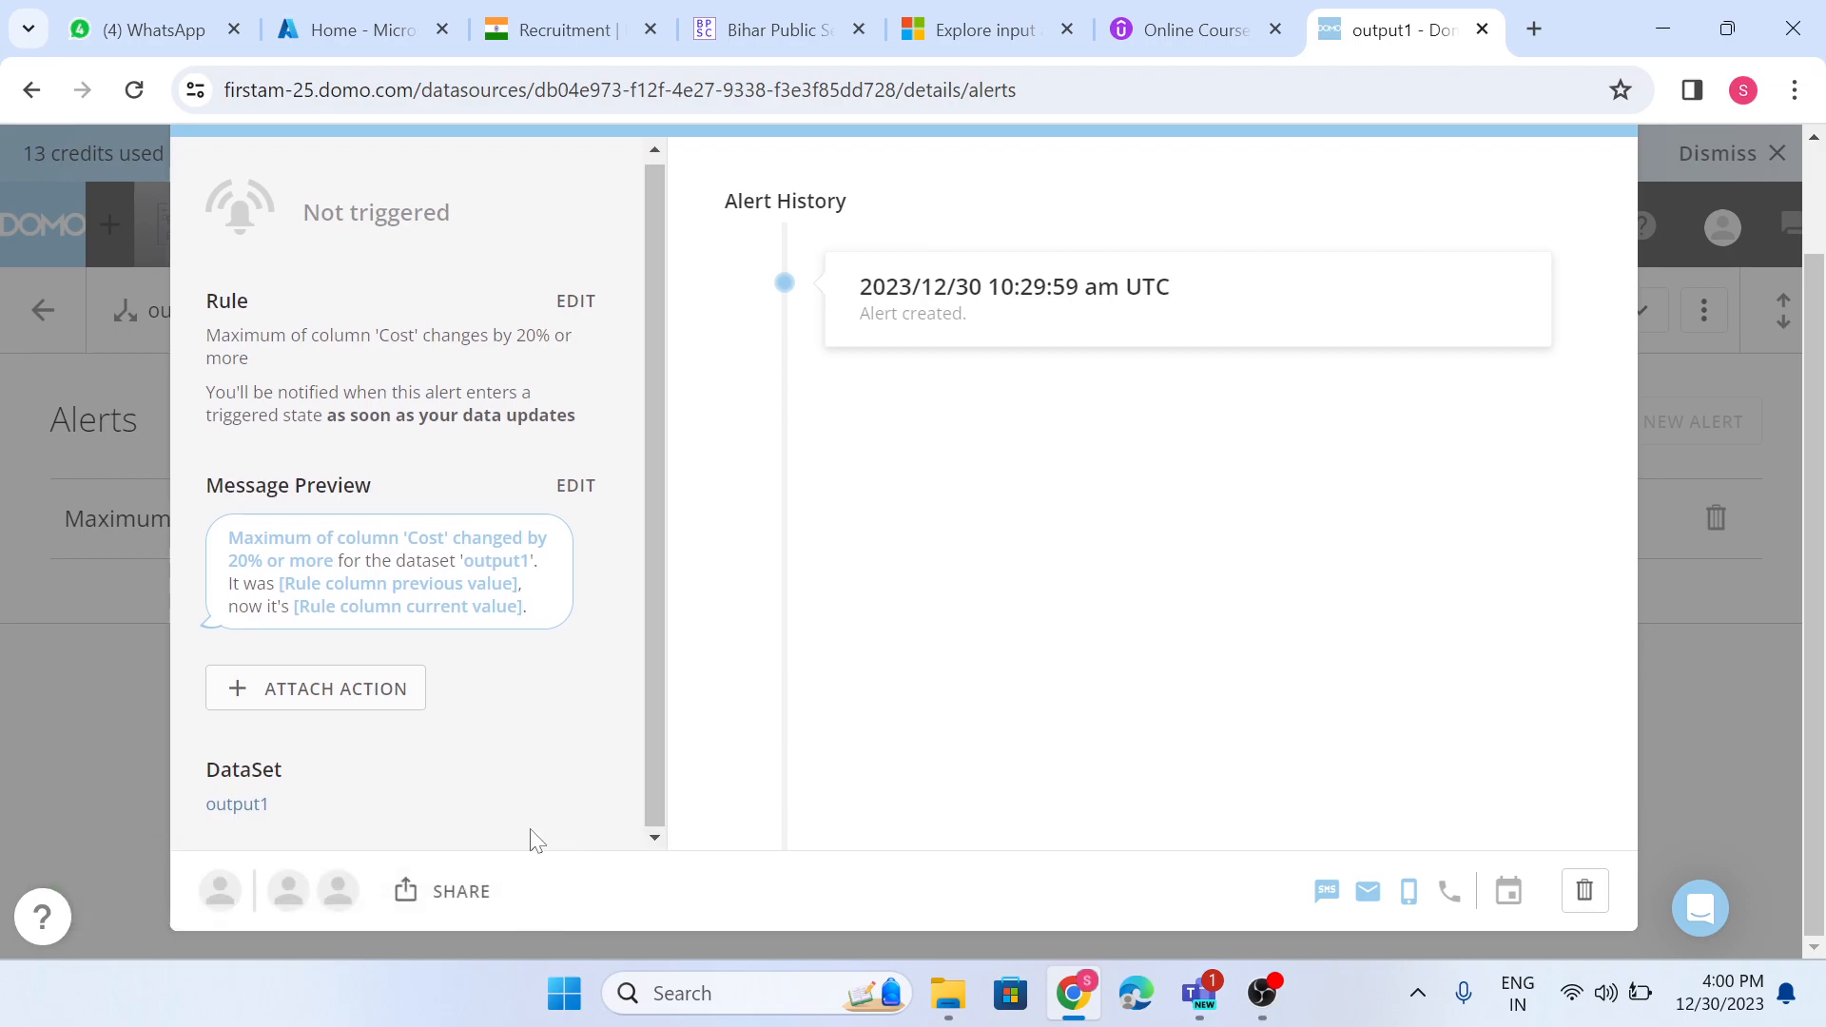
click(415, 899)
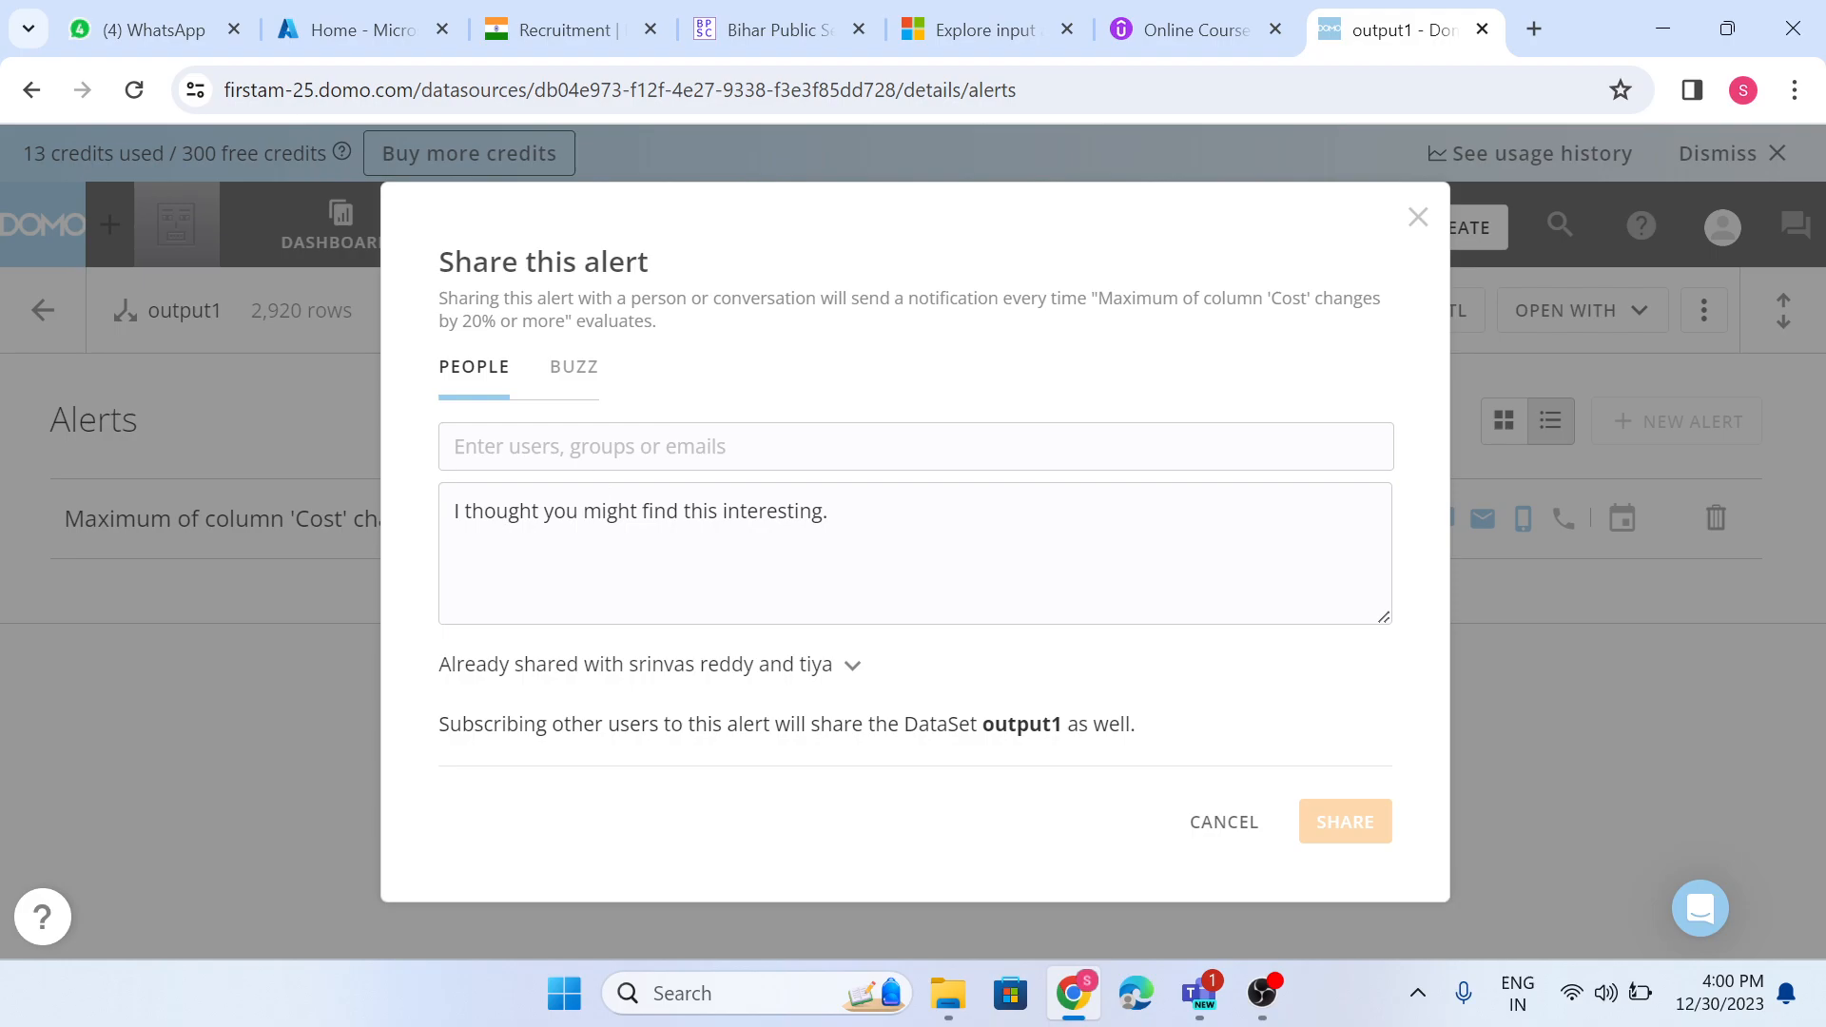
click(1084, 446)
click(1418, 217)
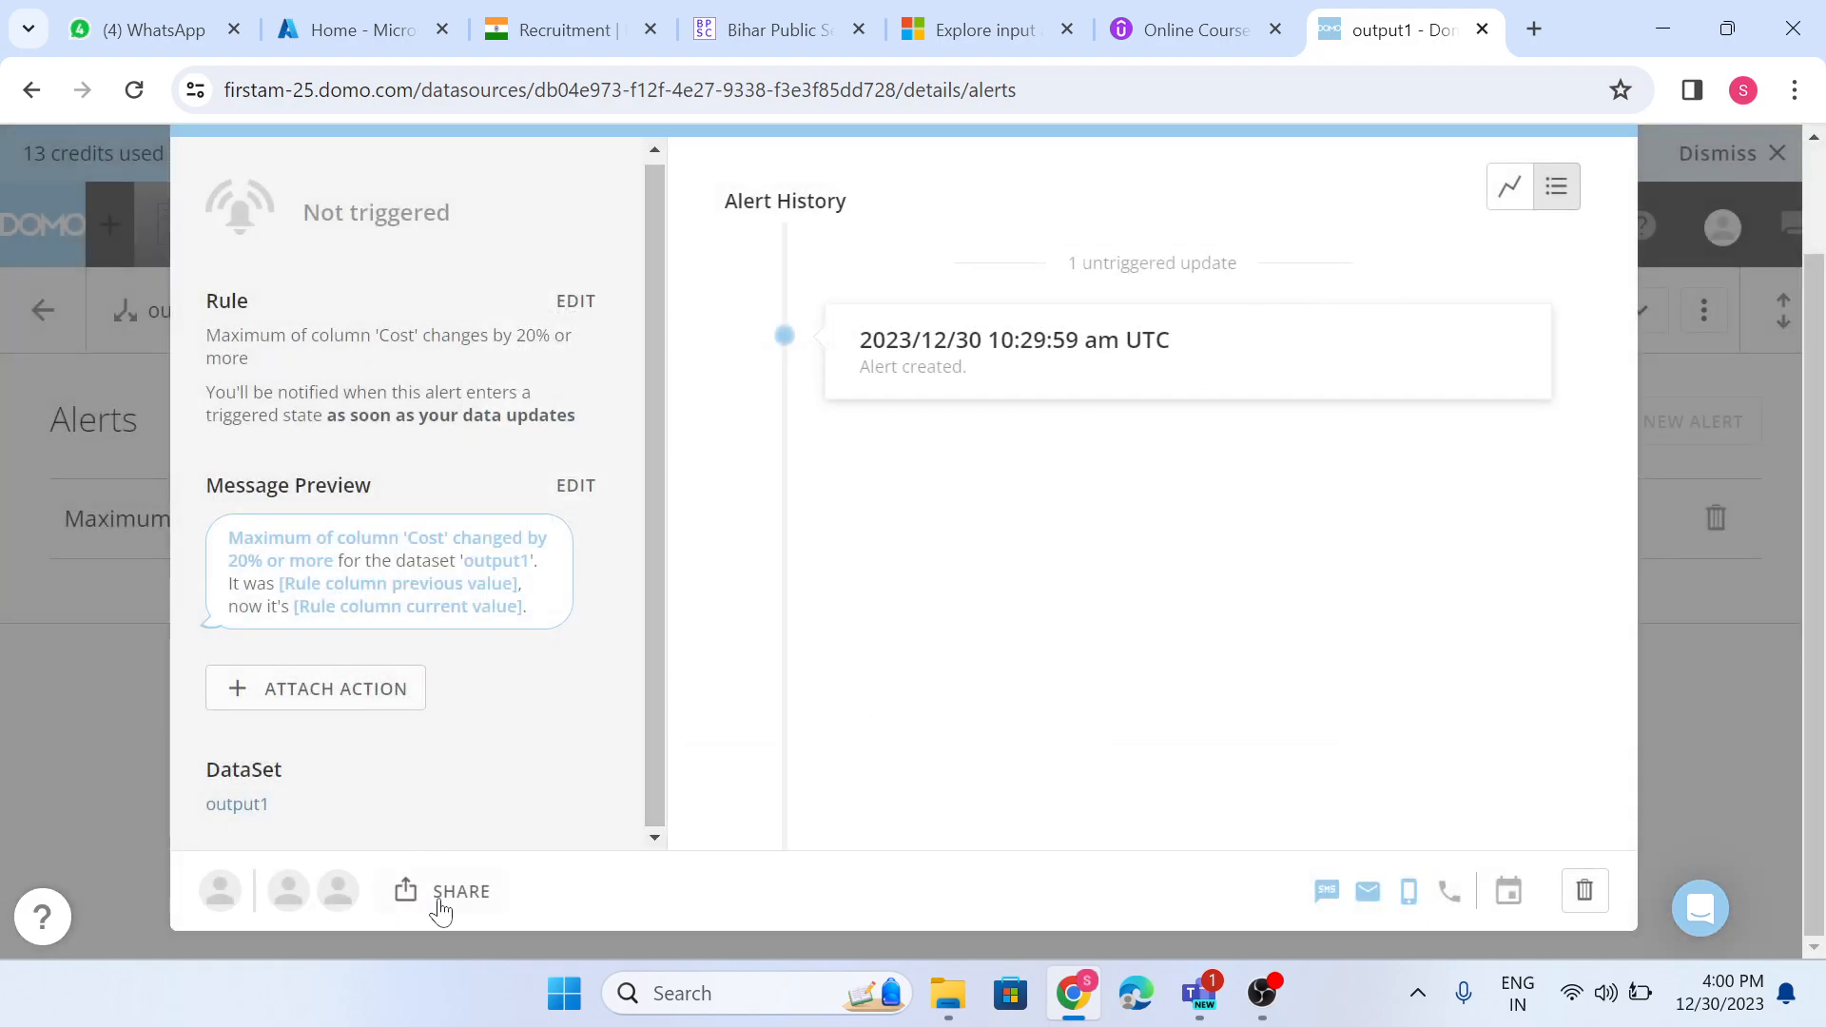
mouse_move(301, 895)
scroll(614, 725, up, 1)
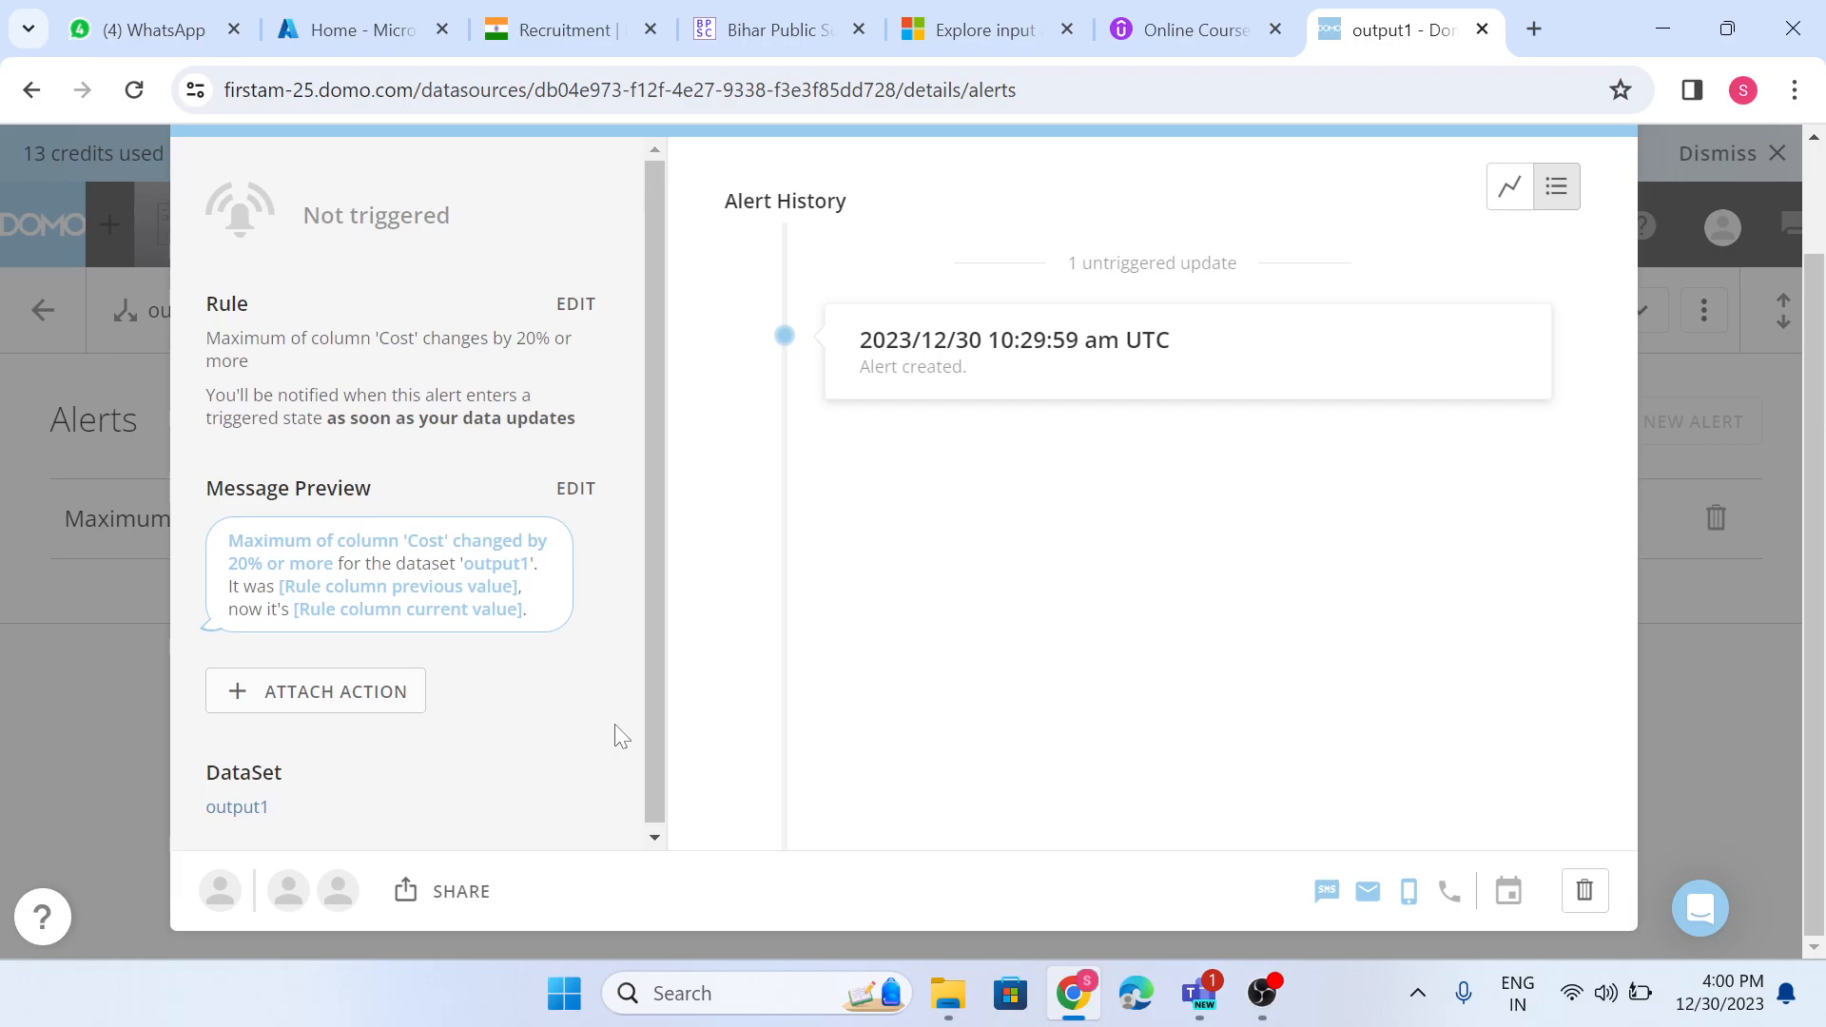
- Review the actions that can be attached for when the alert triggers, and close the alert's details
click(359, 700)
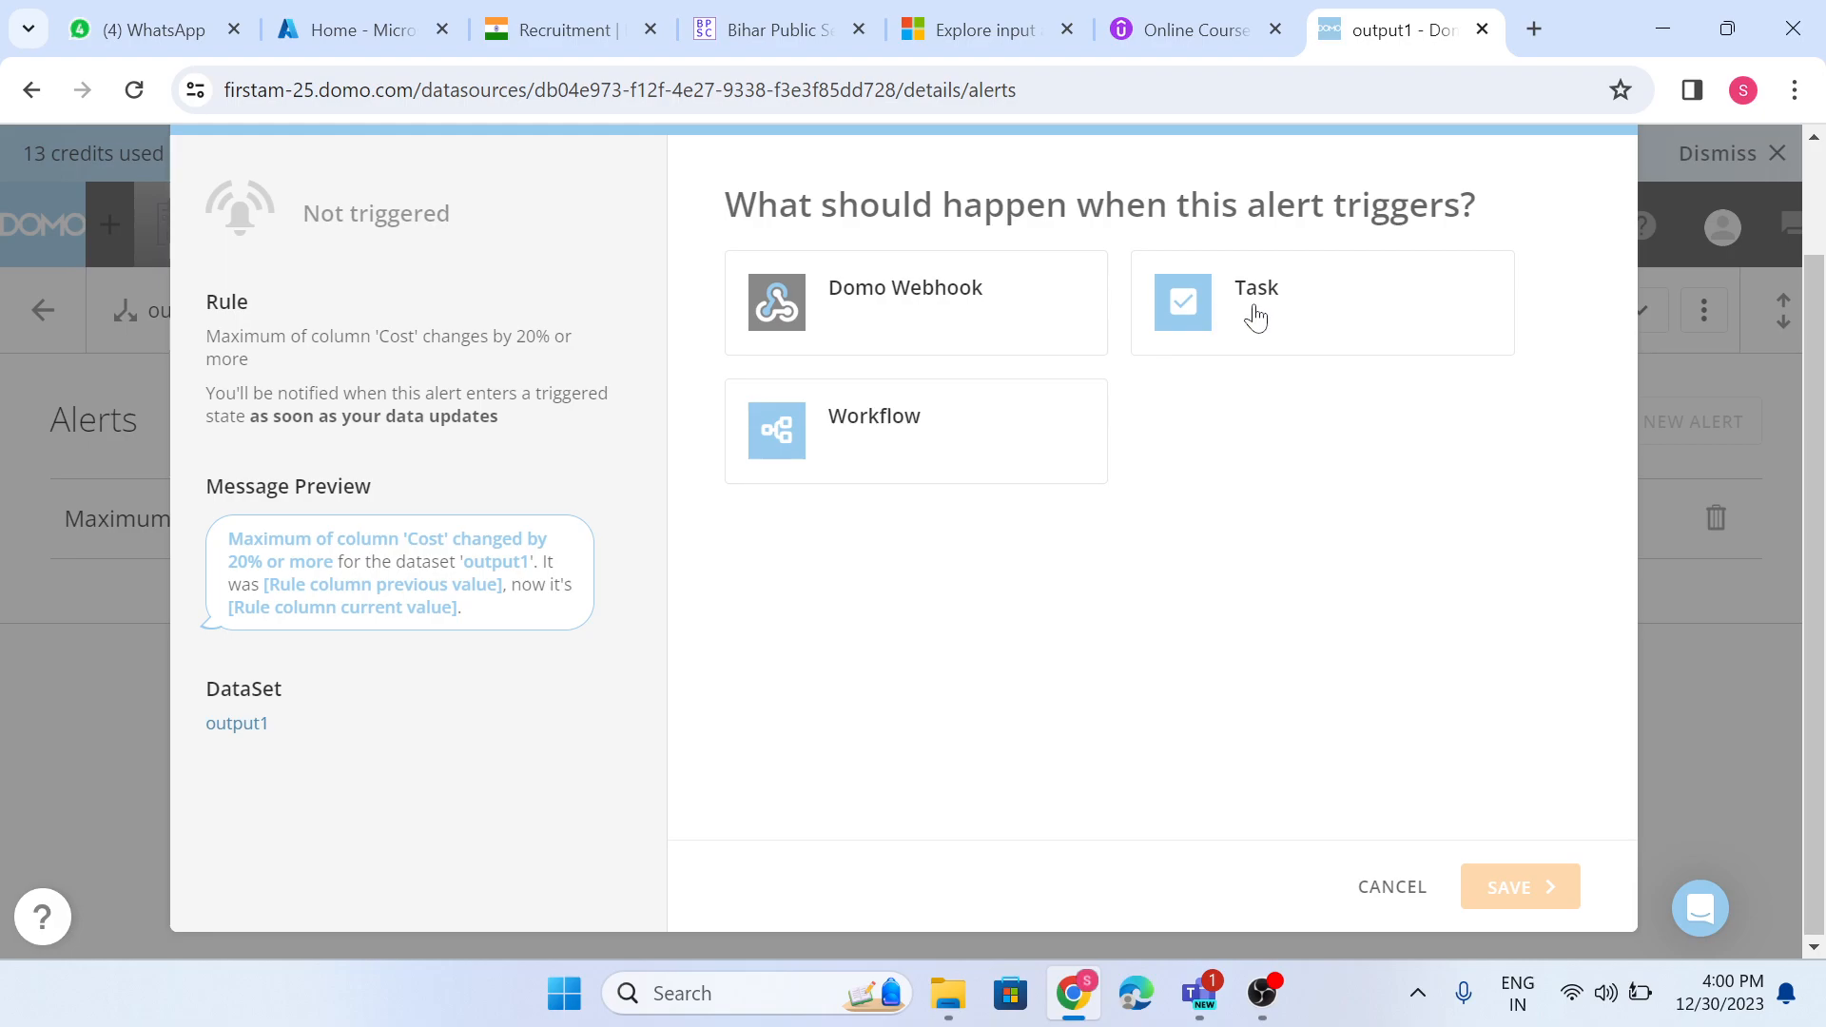
scroll(1582, 276, up, 2)
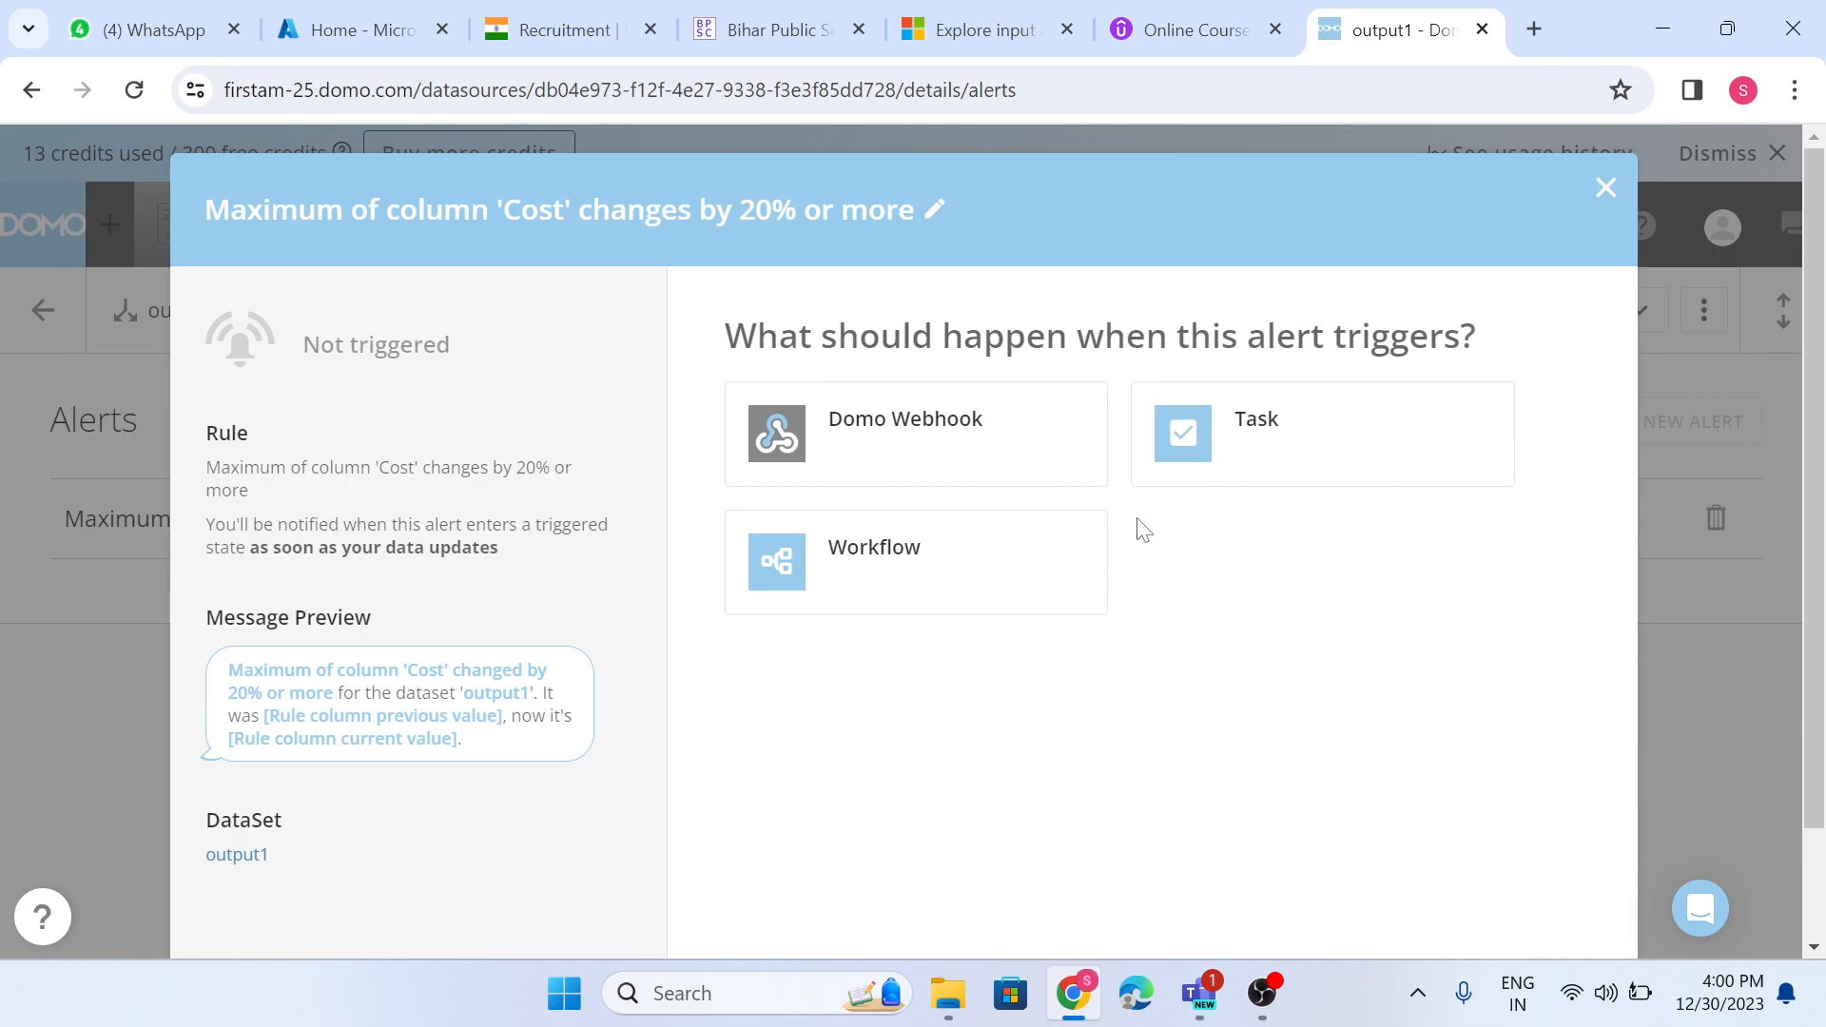
click(1605, 190)
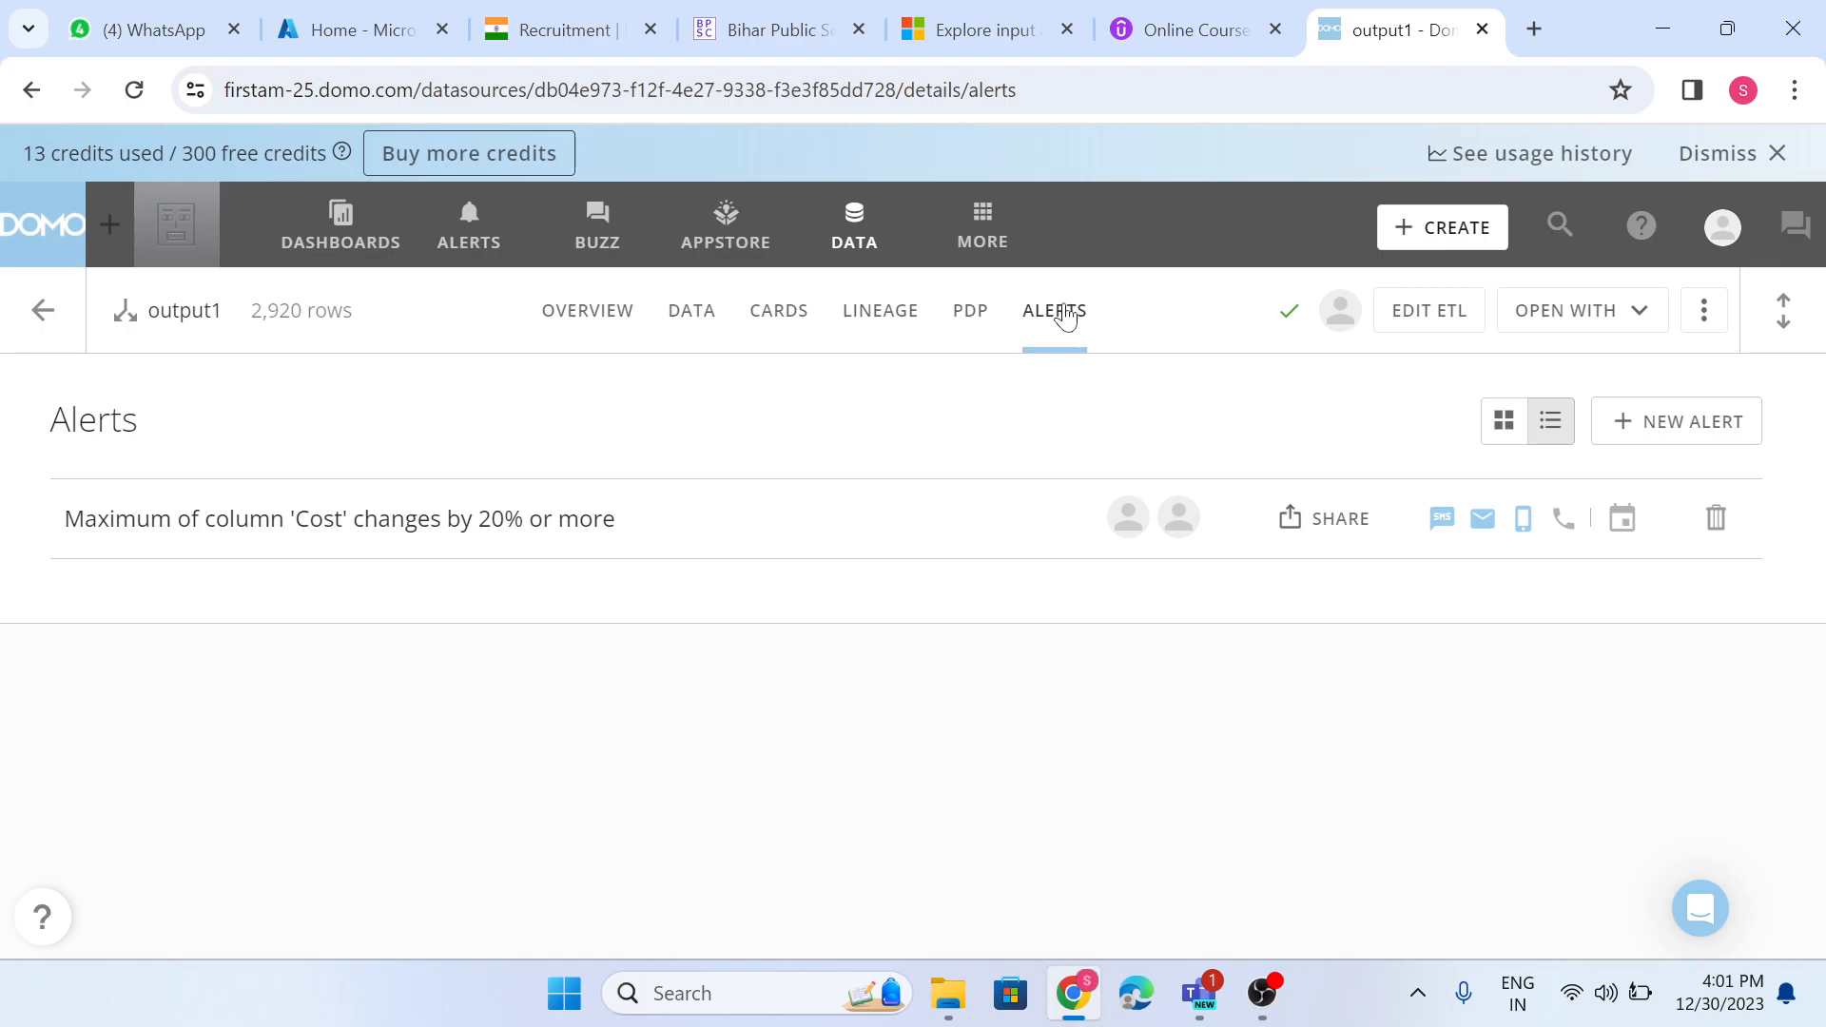
- Open the Admin page and look over its Governance, Content and Authentication sections
click(993, 241)
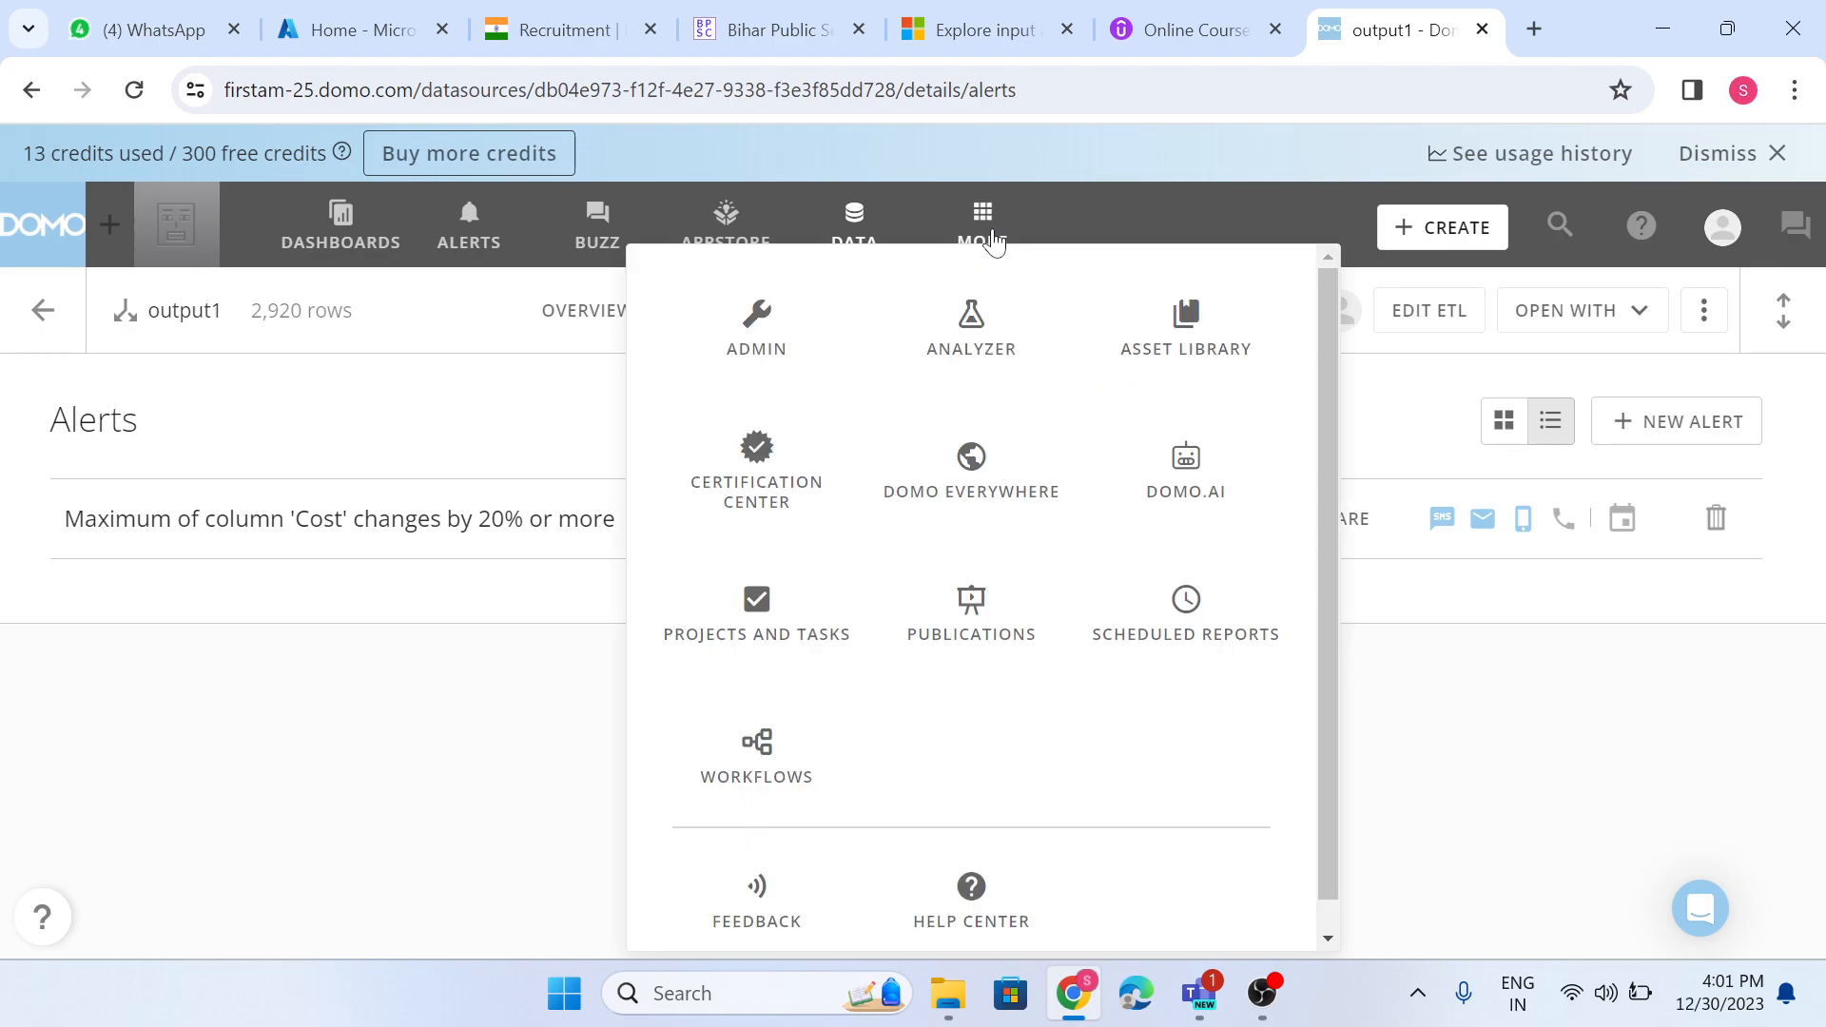
click(767, 330)
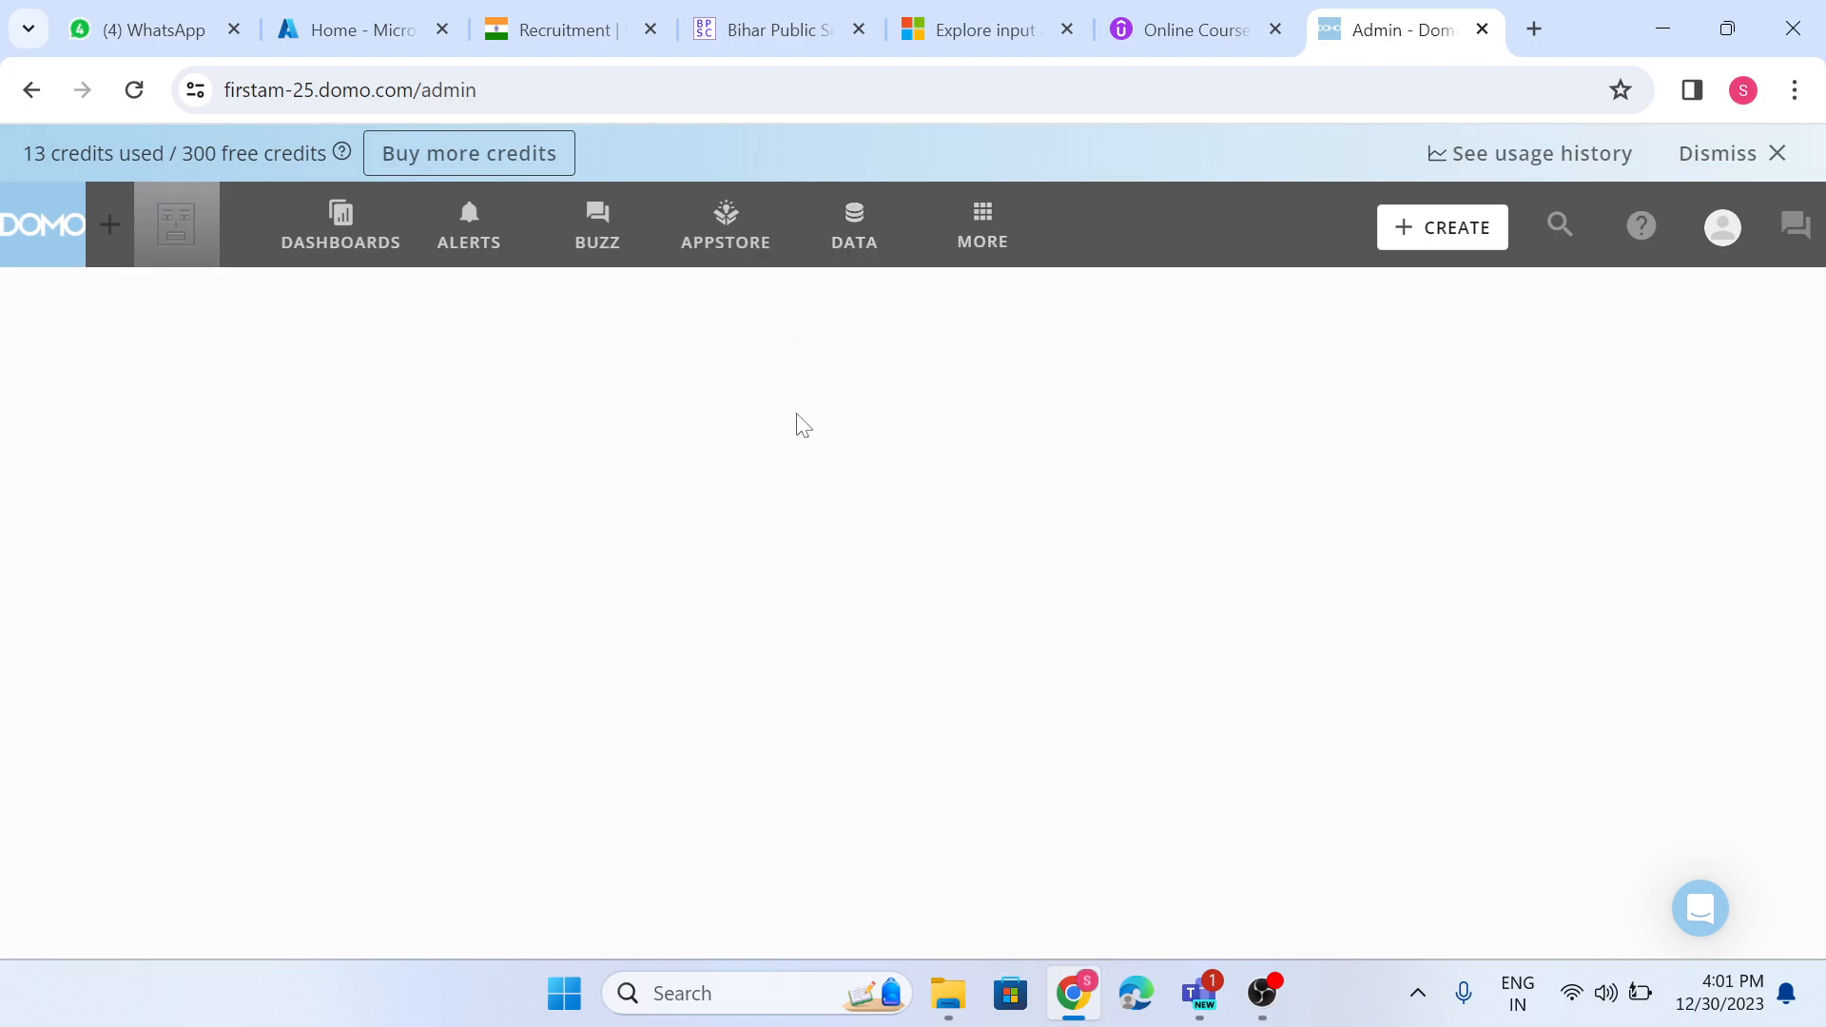
scroll(228, 713, down, 1)
scroll(28, 684, down, 2)
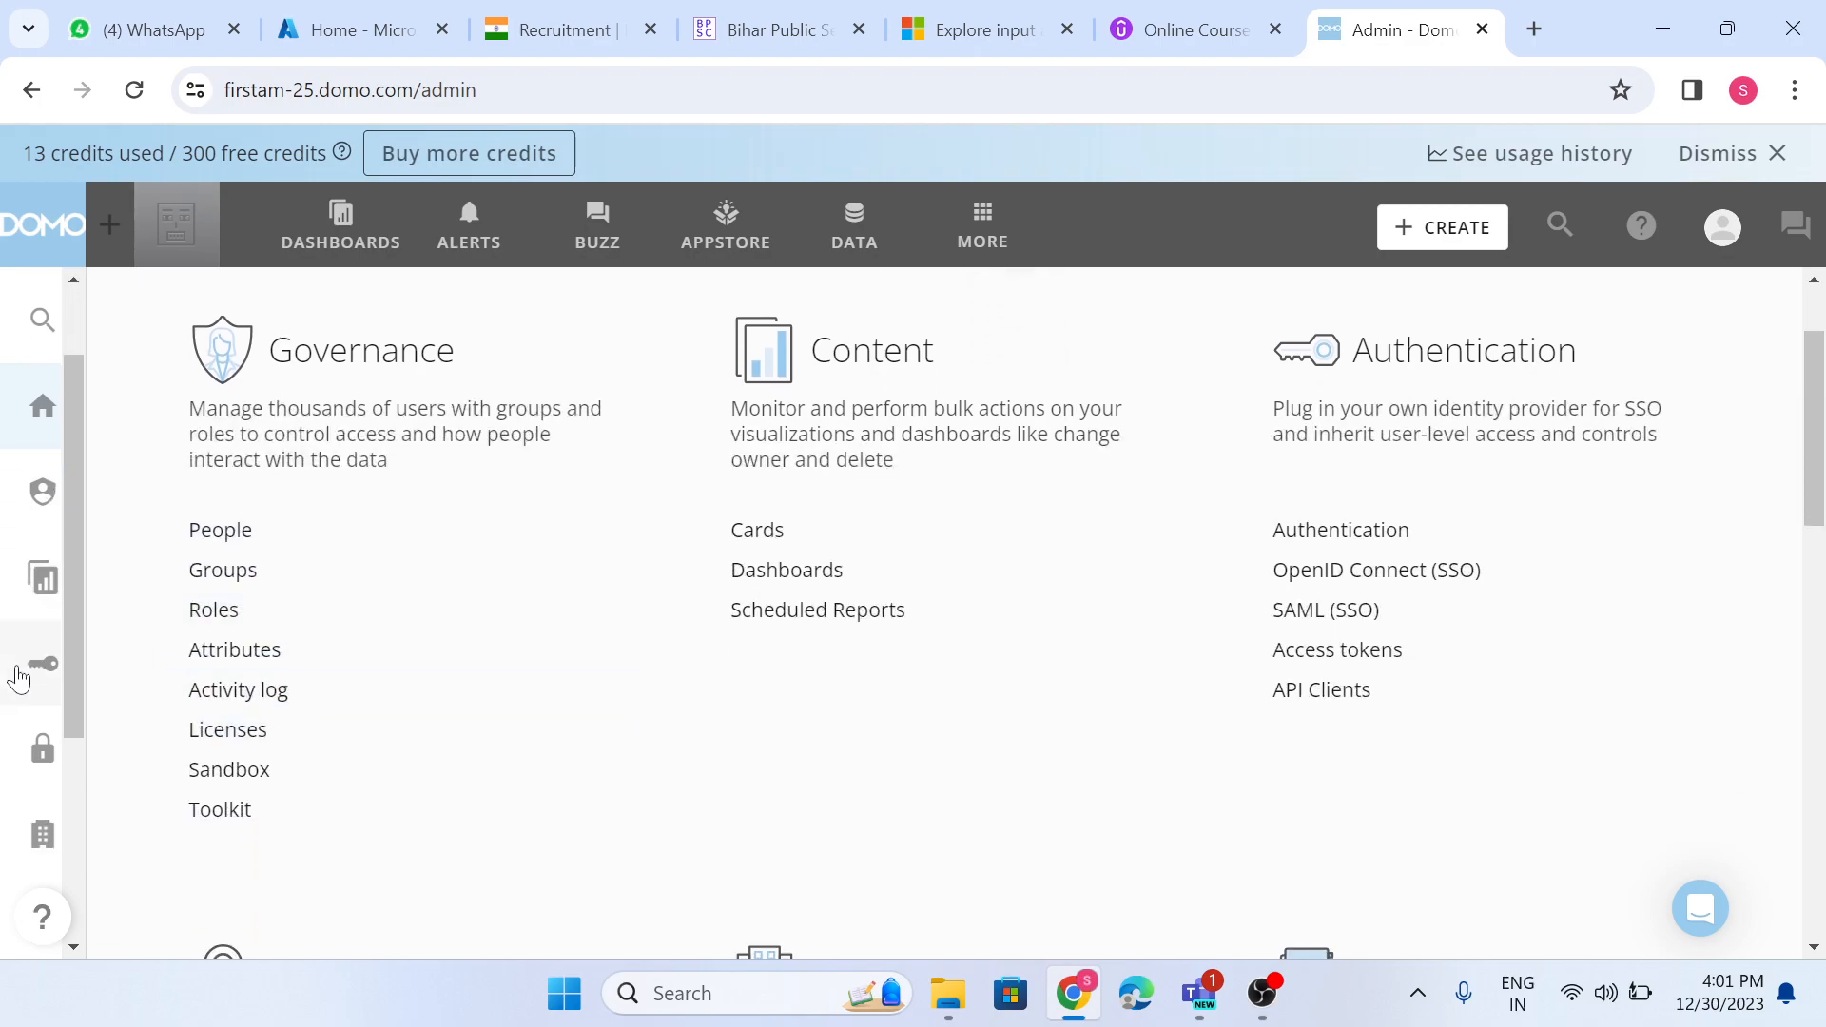